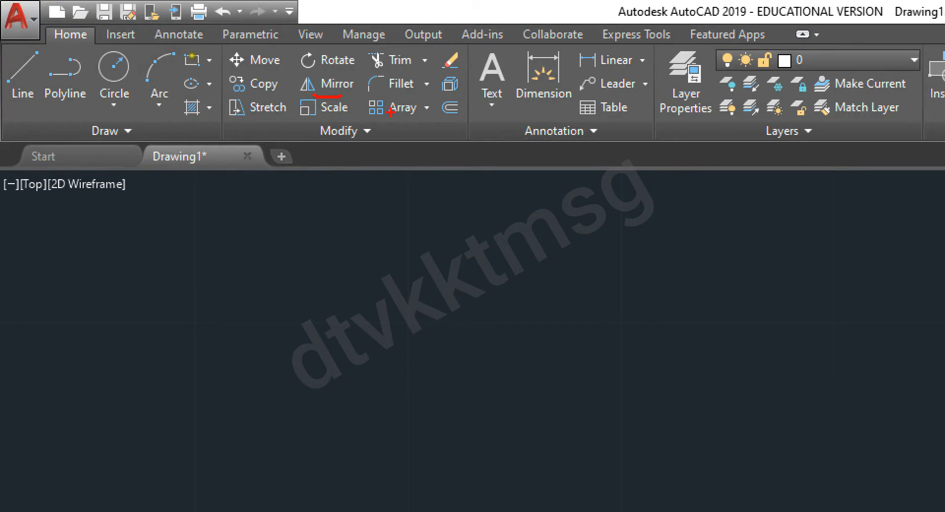
drag(458, 100, 460, 114)
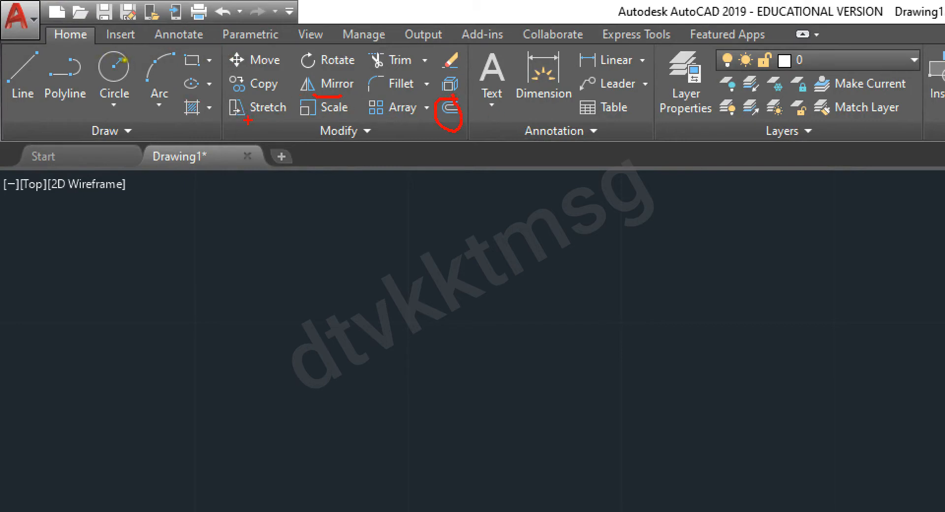
drag(248, 120, 280, 120)
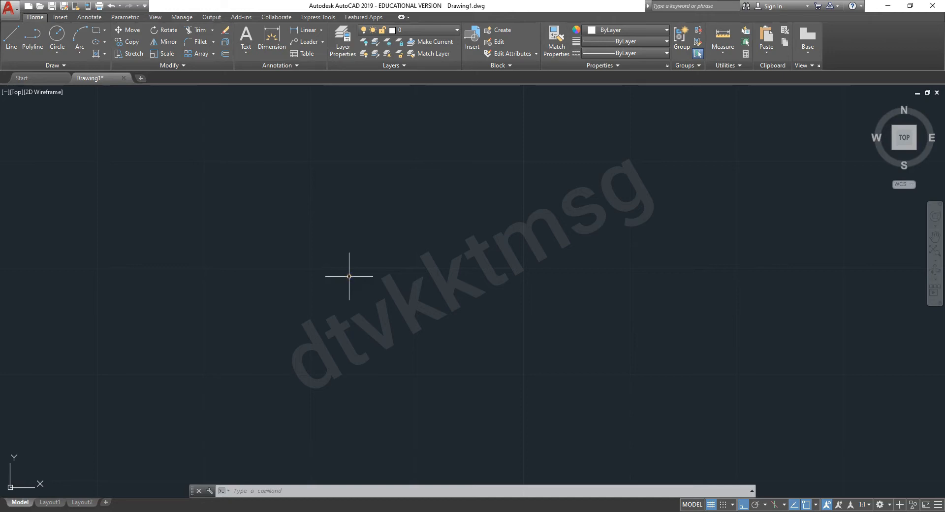
Draw a three-sided polygon circumscribed about a circle, with one vertex pointing right and the opposite side vertical
text(pol)
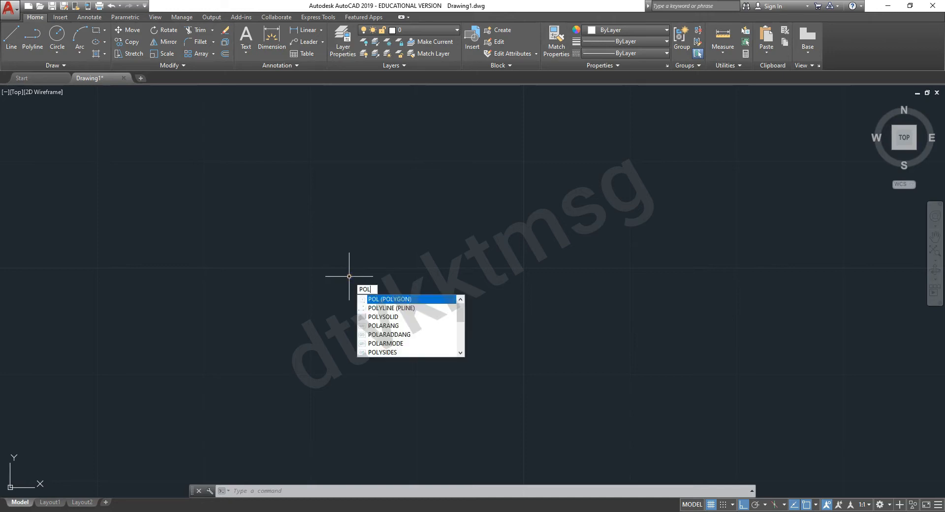
key(Return)
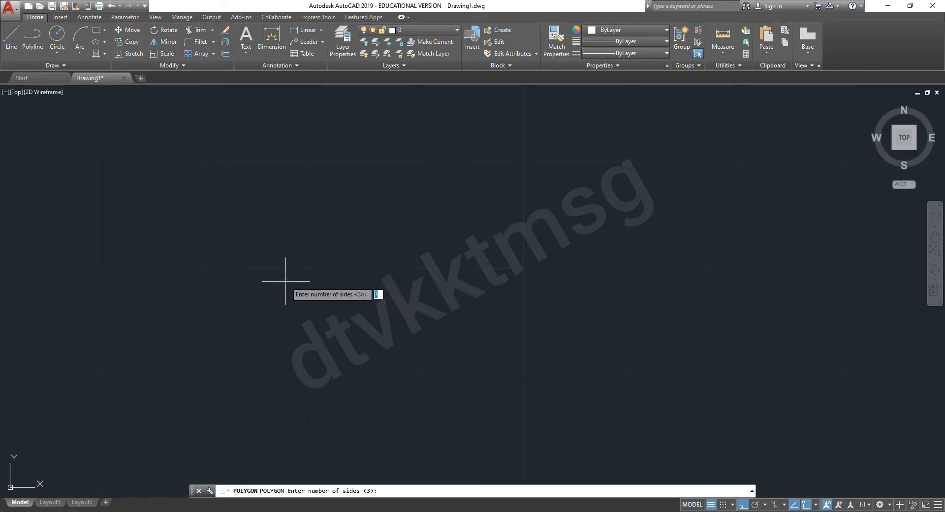
key(Return)
click(312, 280)
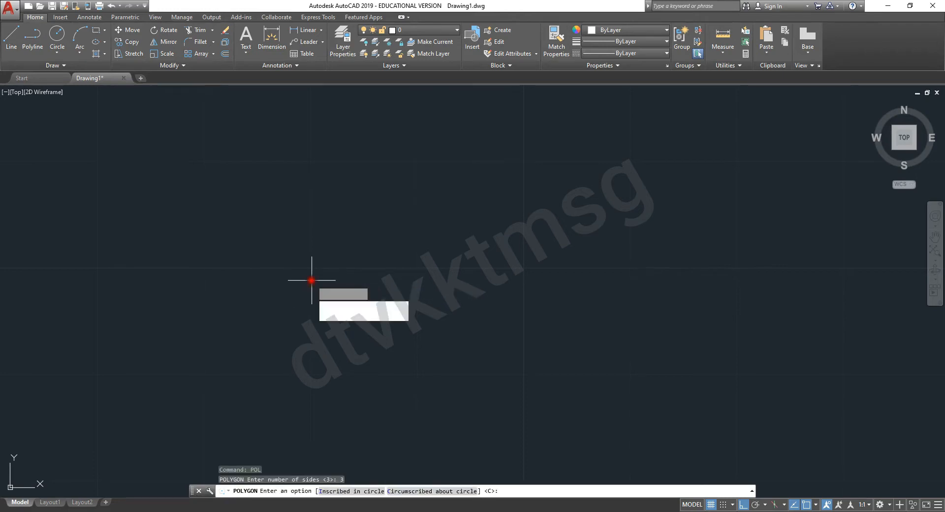
click(333, 315)
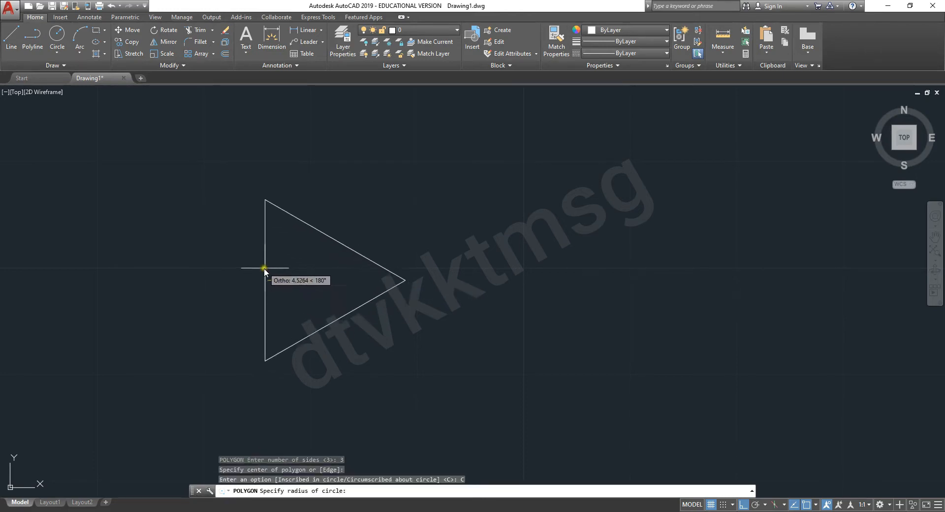
click(276, 277)
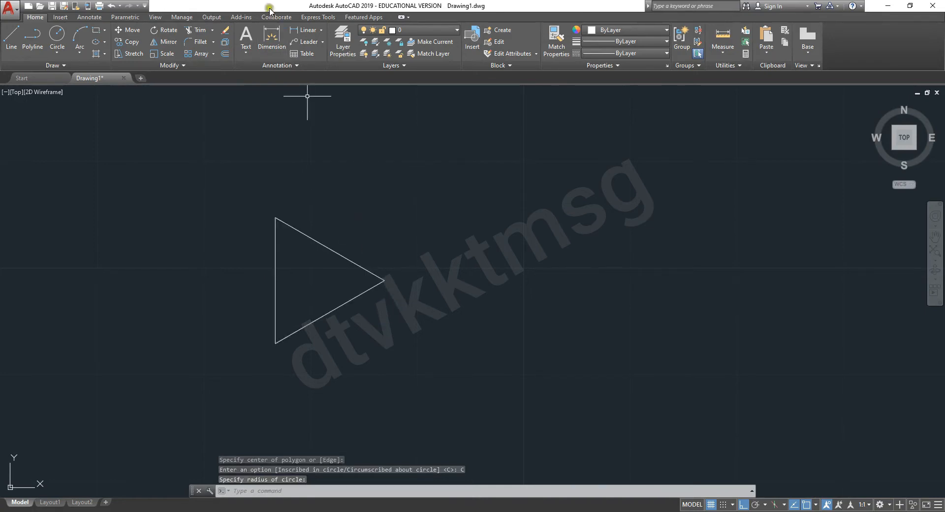
Add a horizontal linear dimension from the triangle's right vertex to a point 10 units to its right, placing it below
click(304, 30)
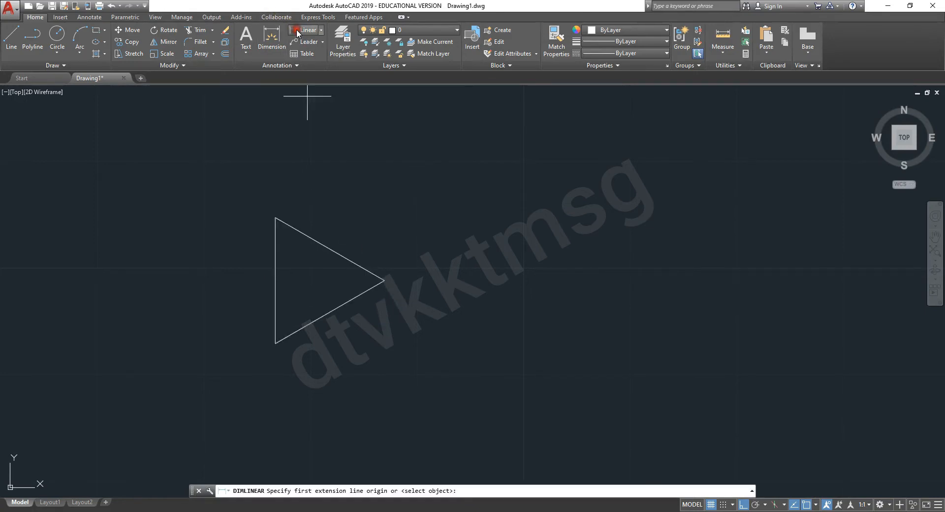
click(384, 280)
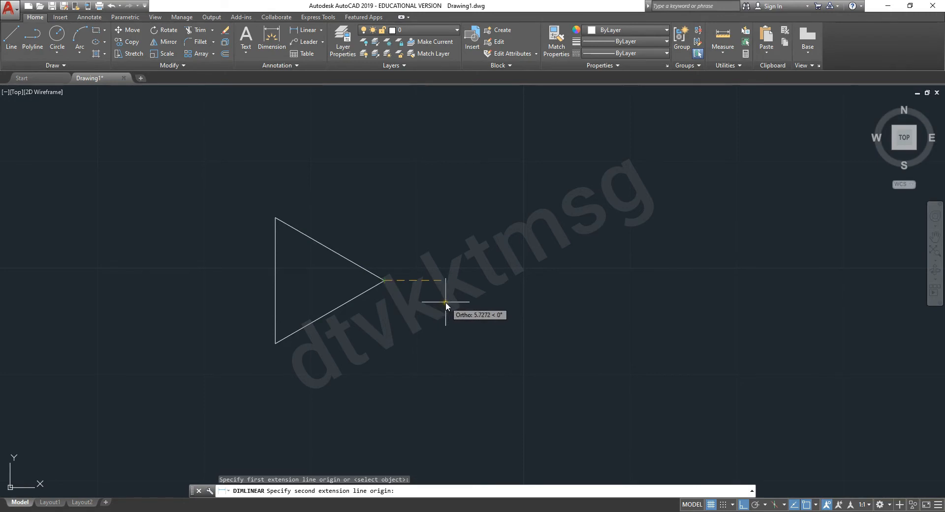
text(10)
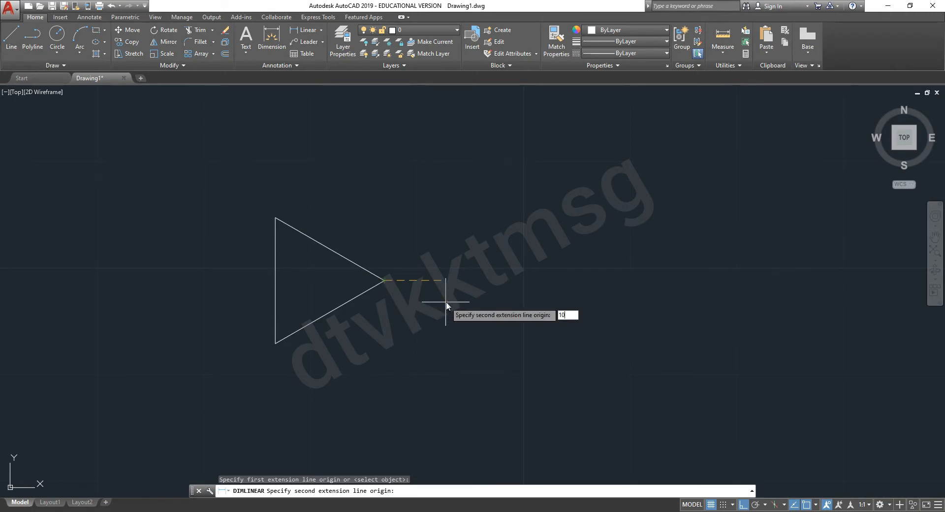
key(Return)
click(445, 318)
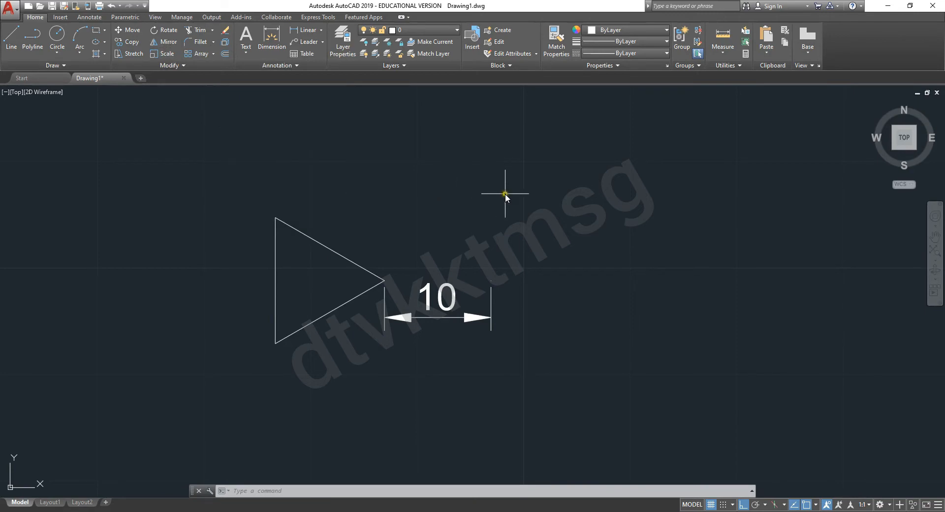
text(i)
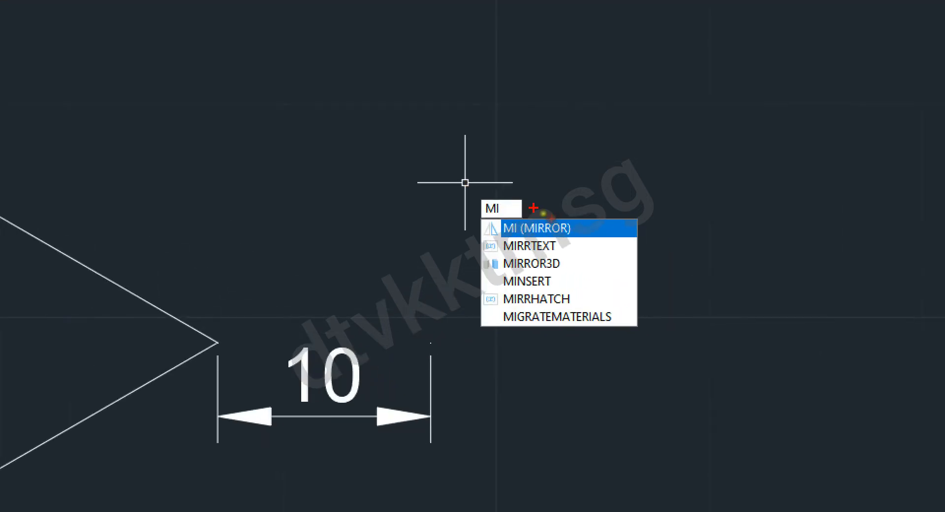
mouse_move(518, 201)
mouse_down()
mouse_move(467, 198)
mouse_move(480, 227)
mouse_move(514, 216)
mouse_move(518, 196)
mouse_up()
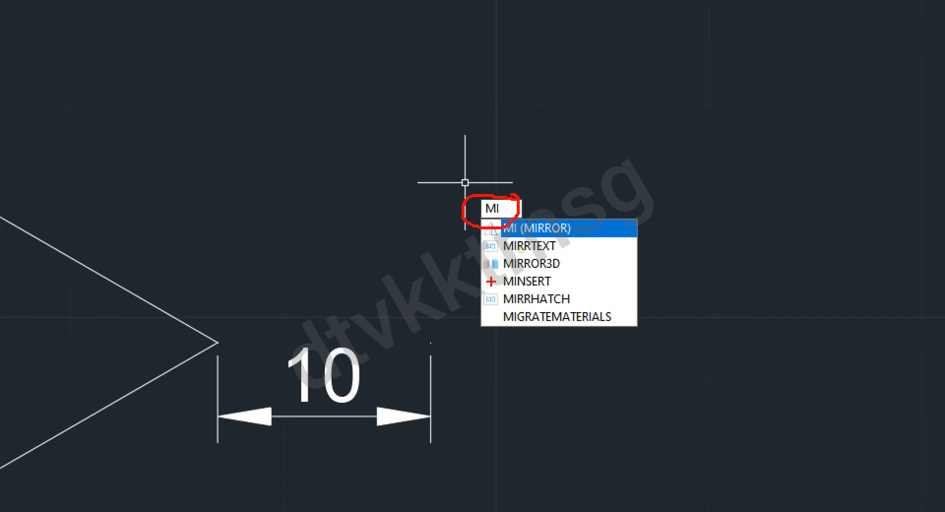
mouse_move(535, 204)
mouse_down()
mouse_move(554, 205)
mouse_move(557, 217)
mouse_up()
key(space)
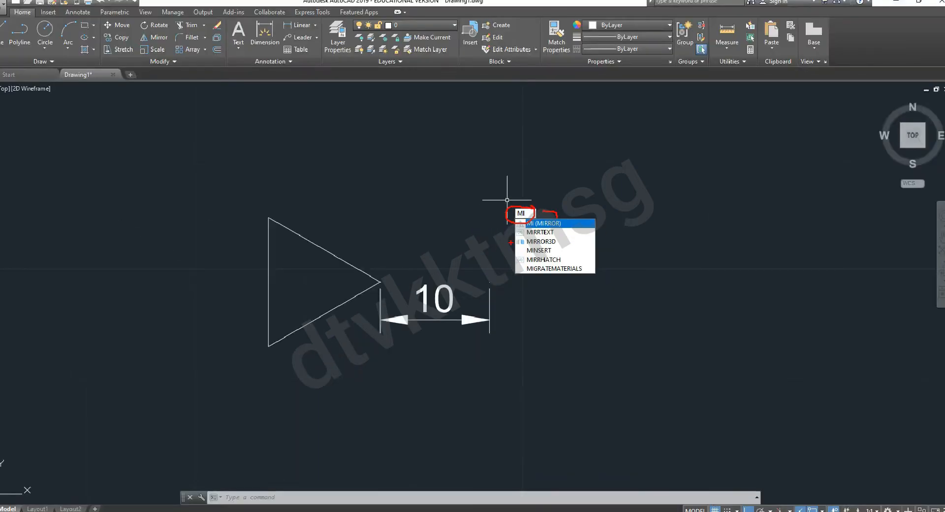
key(Escape)
Mirror the triangle across a vertical line through the right end of the 10-unit dimension with Ortho on, keeping the source object
text(m)
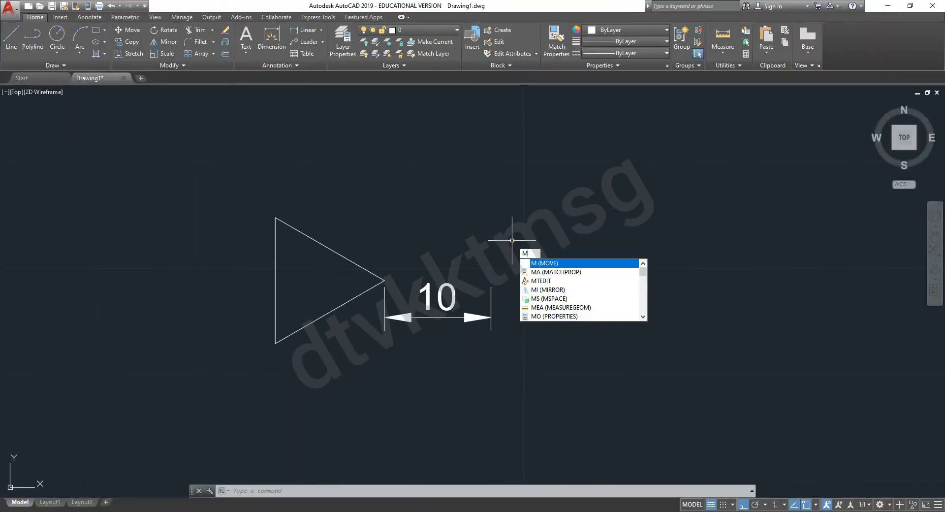
text(i)
key(Return)
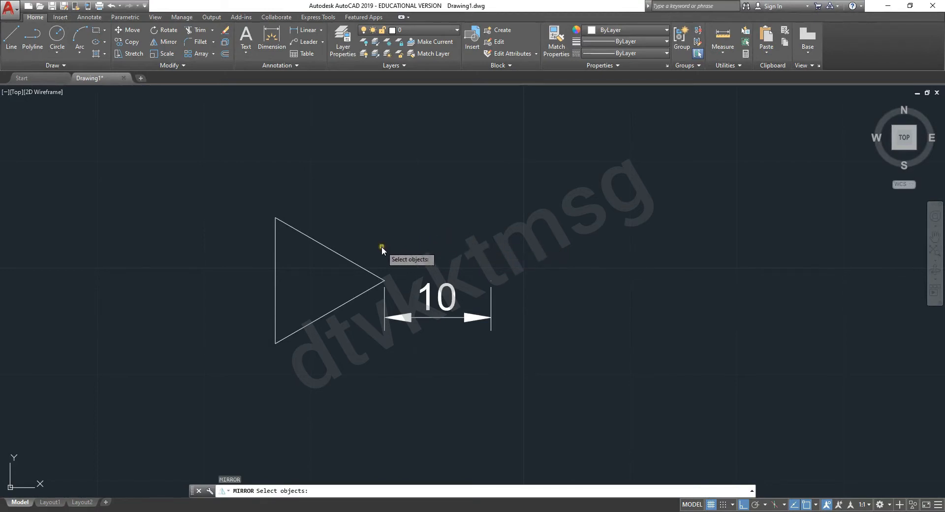
click(344, 258)
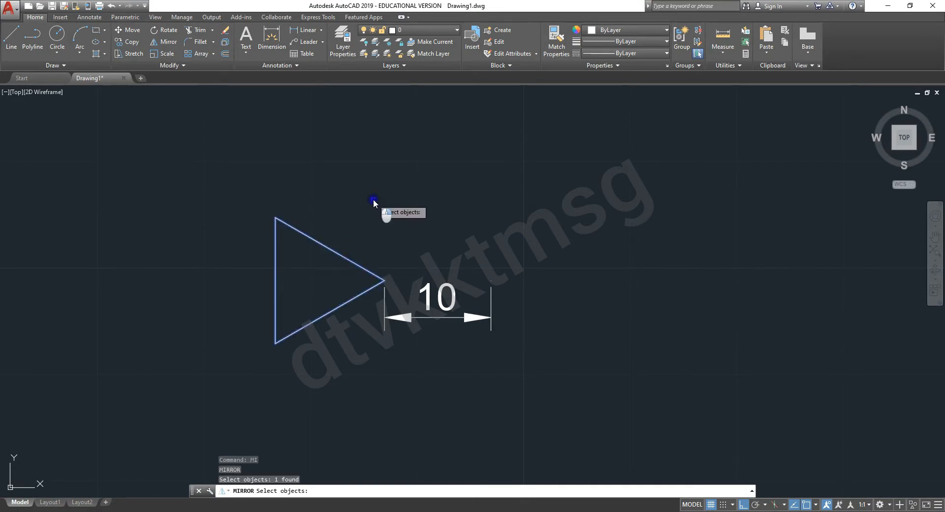
key(Return)
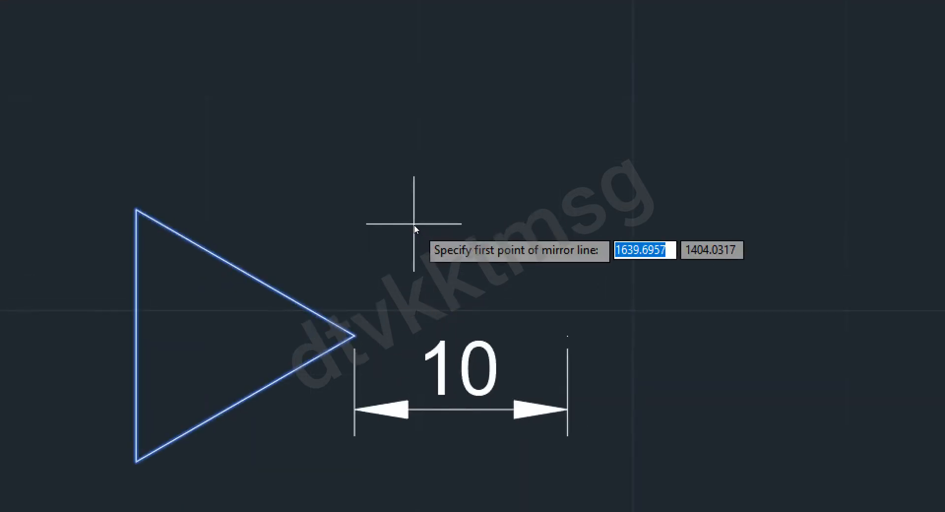
drag(433, 270, 603, 274)
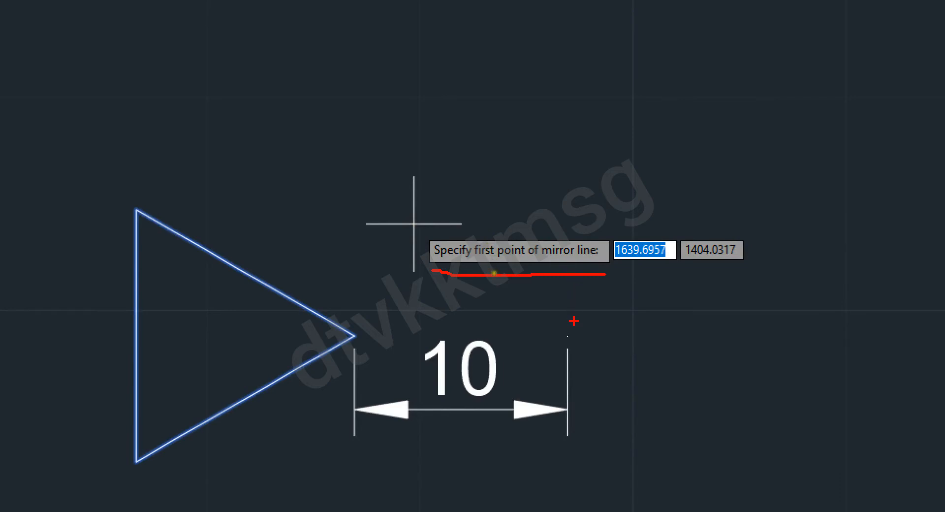
key(Escape)
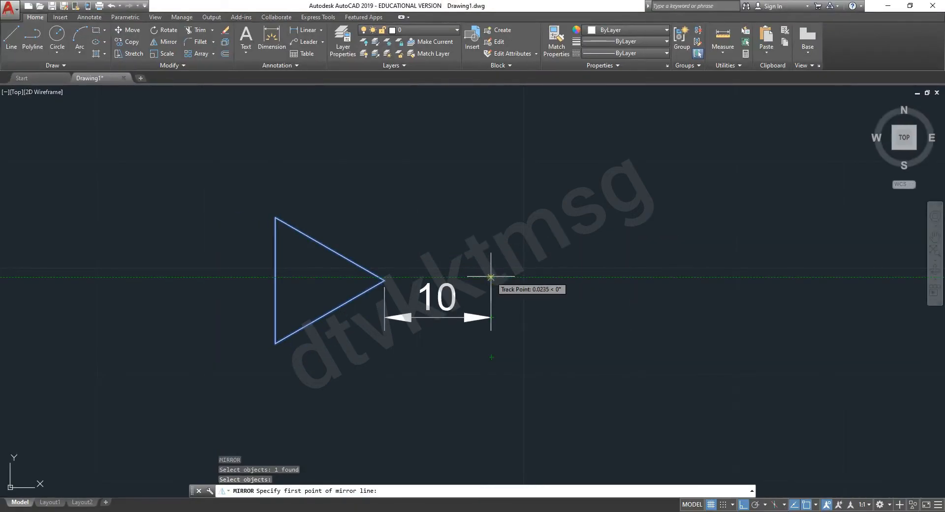
click(490, 277)
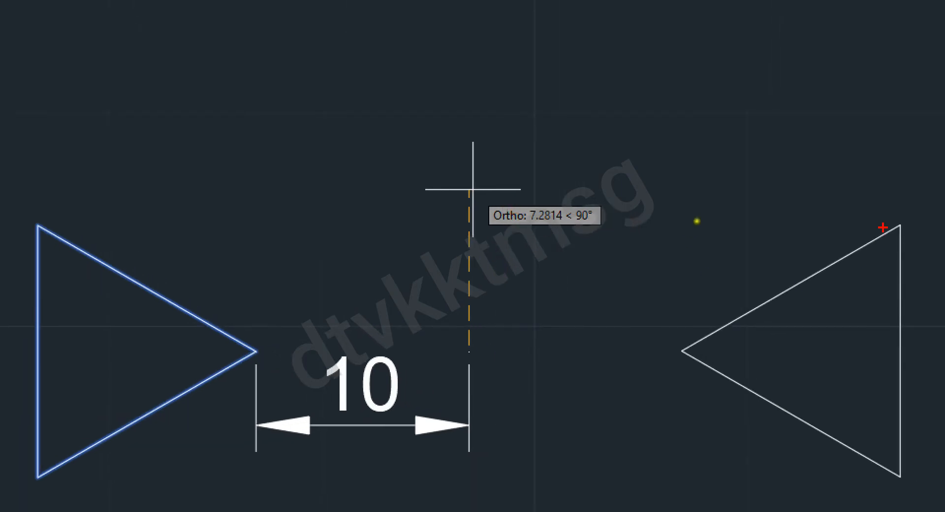
mouse_move(908, 199)
mouse_down()
mouse_move(877, 203)
mouse_move(677, 288)
mouse_move(649, 398)
mouse_move(796, 511)
mouse_move(910, 475)
mouse_move(919, 343)
mouse_move(901, 186)
mouse_up()
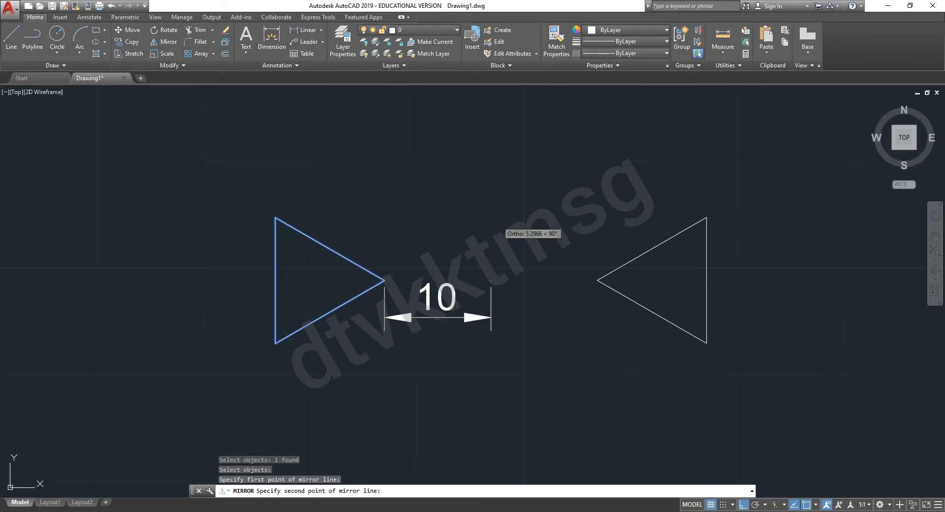
key(F8)
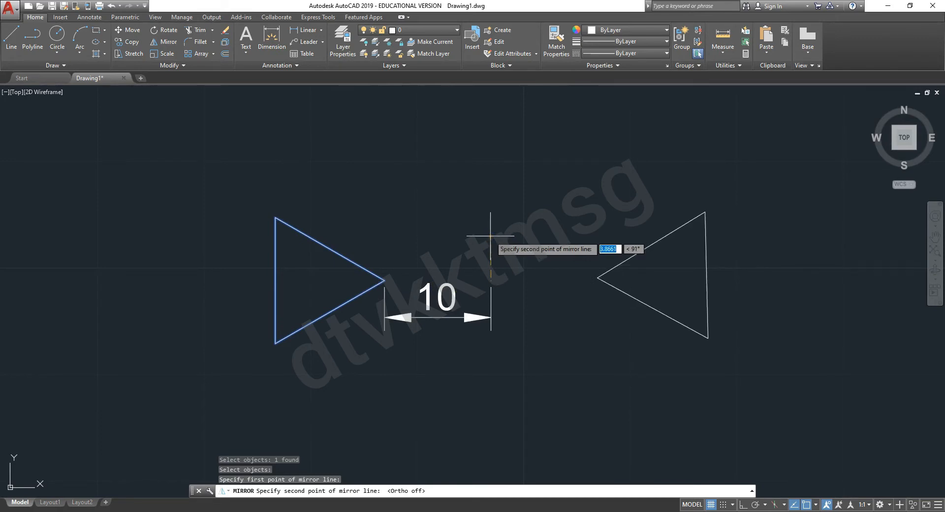
key(F8)
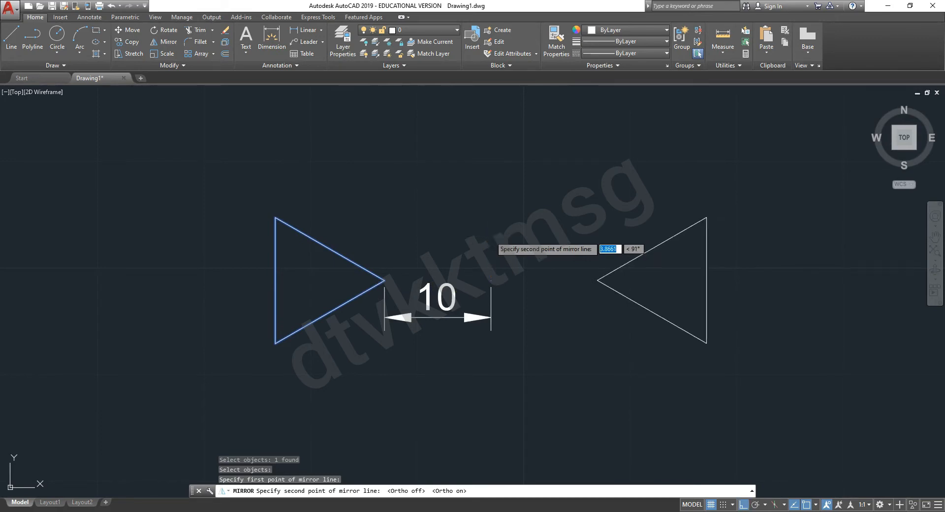
click(492, 213)
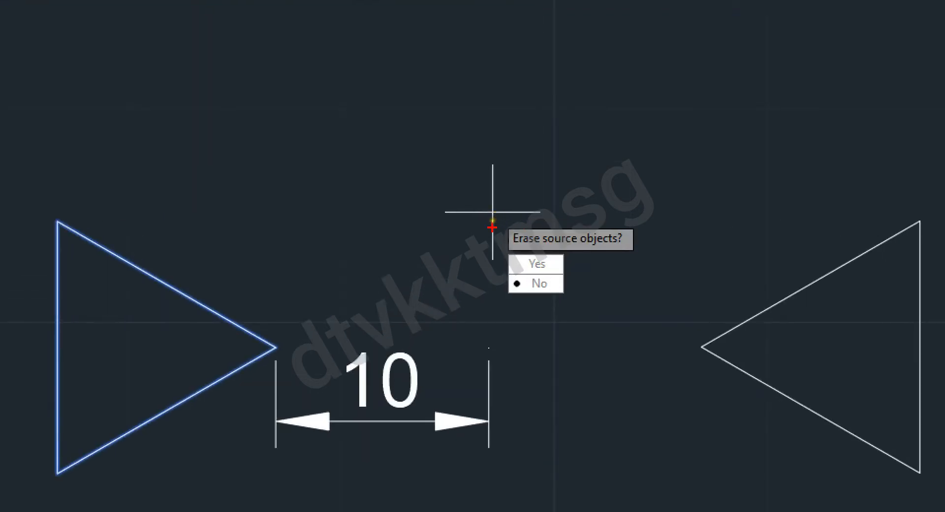
mouse_move(498, 222)
mouse_down()
mouse_move(578, 203)
mouse_move(643, 226)
mouse_move(628, 327)
mouse_move(555, 348)
mouse_move(481, 295)
mouse_move(477, 229)
mouse_move(507, 210)
mouse_up()
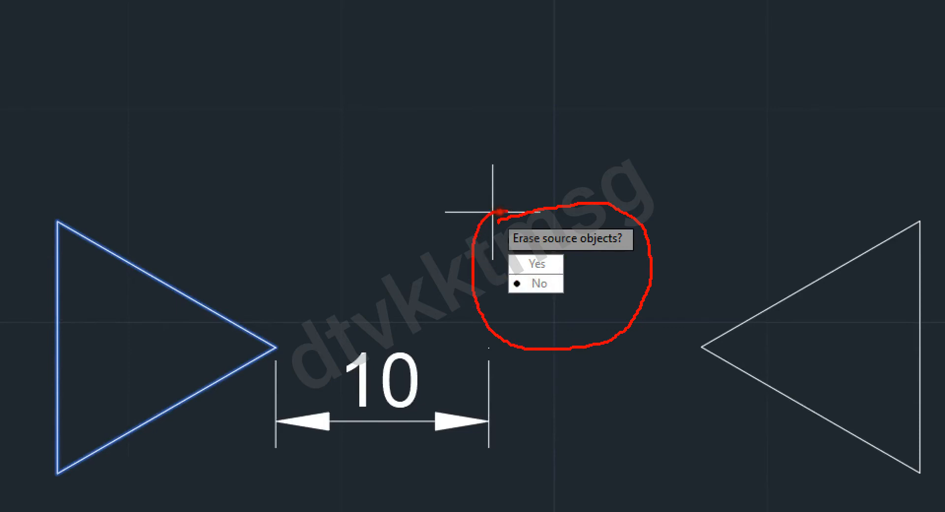
key(y)
key(Escape)
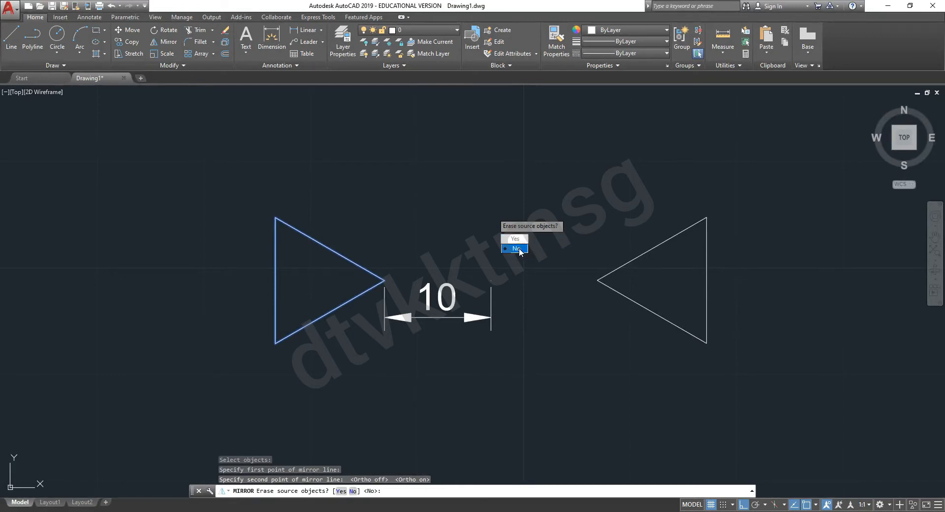
click(516, 248)
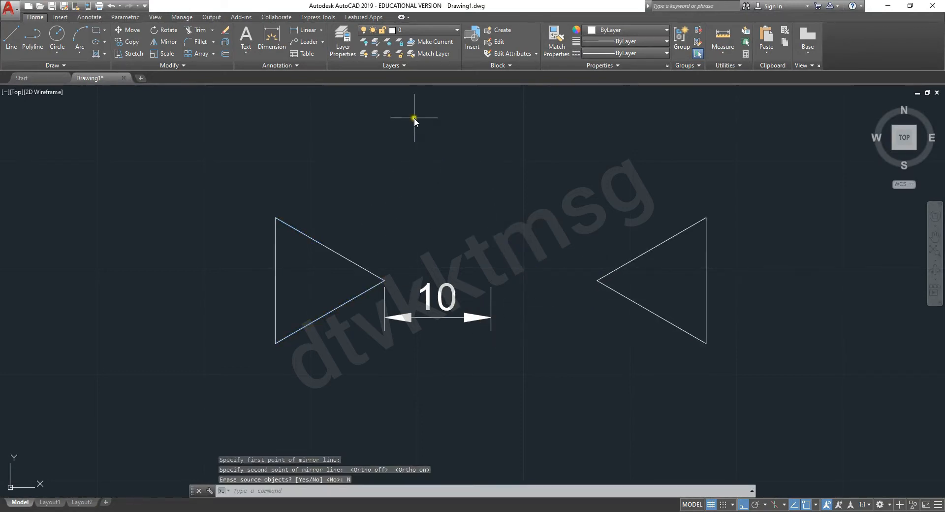
Check the horizontal distance from the mirrored triangle's vertex to the mirror line with a temporary linear dimension
click(304, 30)
click(597, 281)
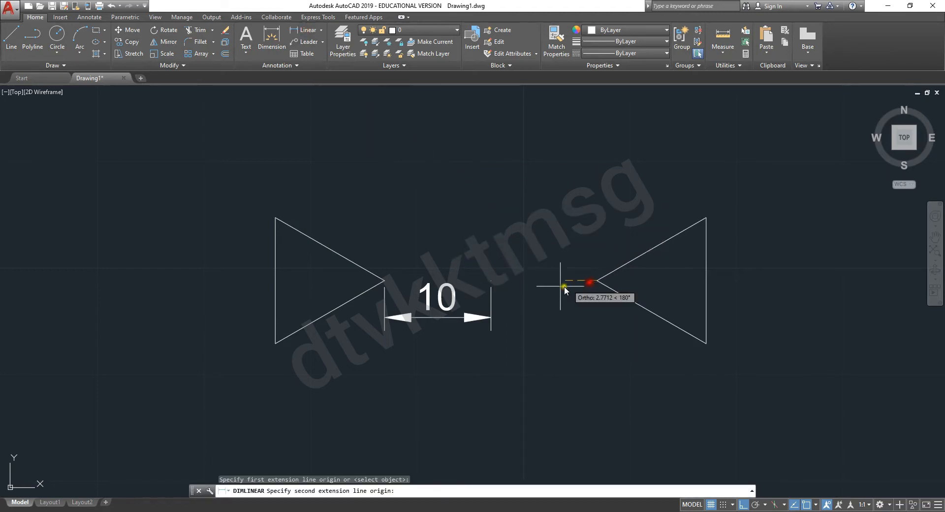
click(490, 282)
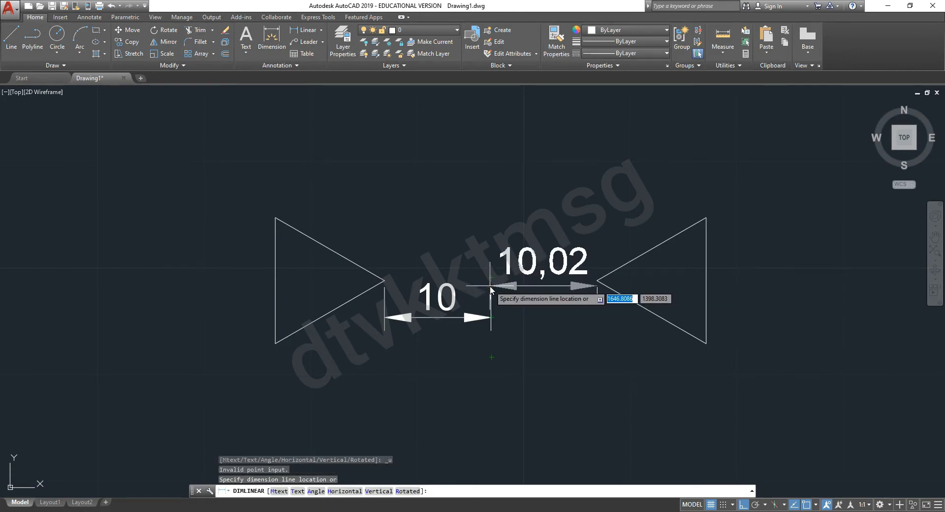
key(Escape)
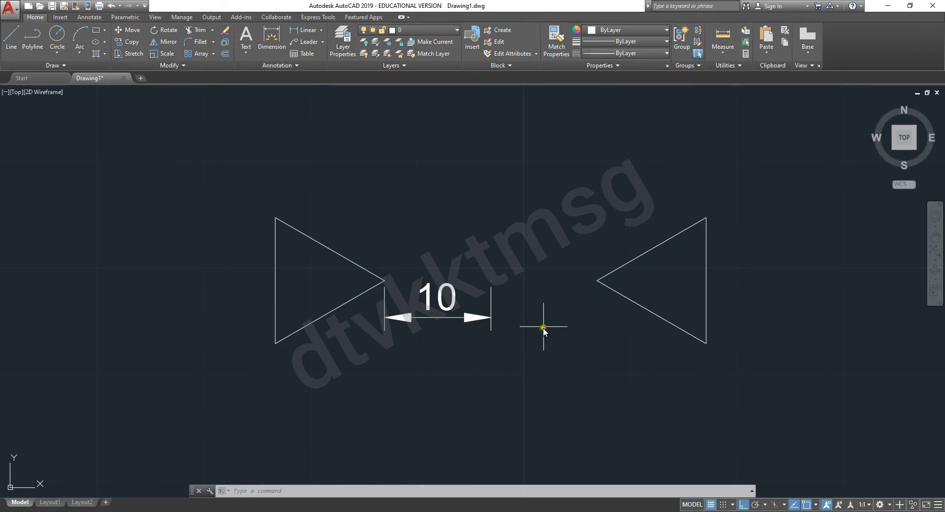
Undo the mirrored copy, the dimension and the original triangle to clear the drawing
key(ctrl+z)
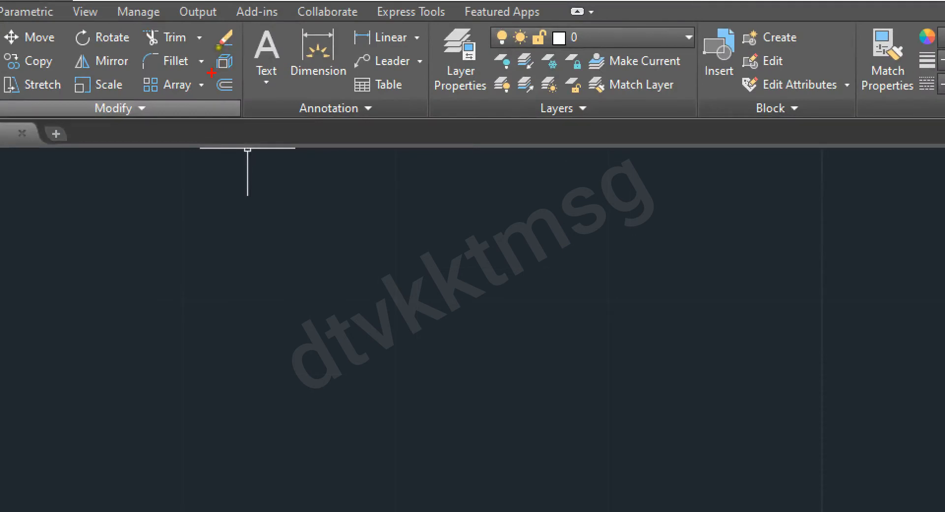
mouse_move(212, 74)
mouse_down()
mouse_move(219, 101)
mouse_move(236, 101)
mouse_move(237, 74)
mouse_up()
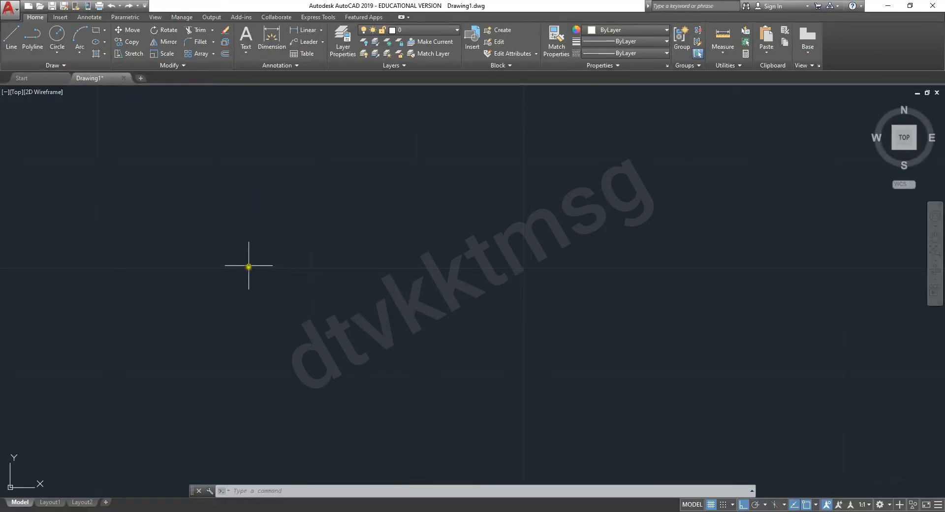
Draw a single-segment horizontal polyline in the lower-left part of the drawing with Ortho on
text(pl)
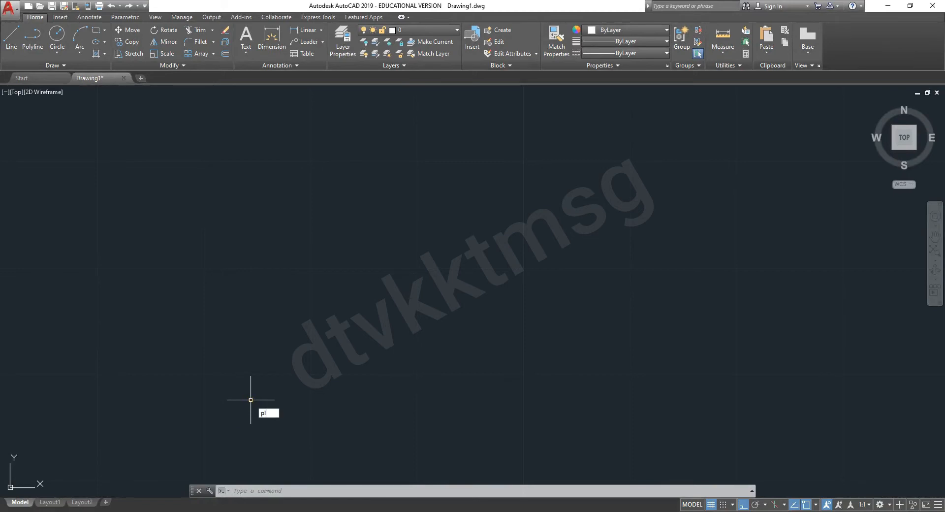
key(Return)
click(238, 434)
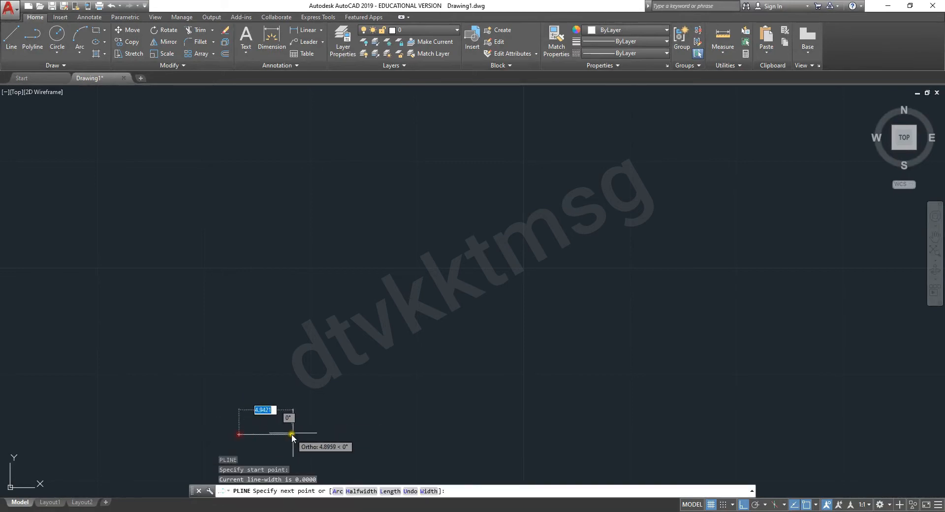
click(451, 434)
key(Return)
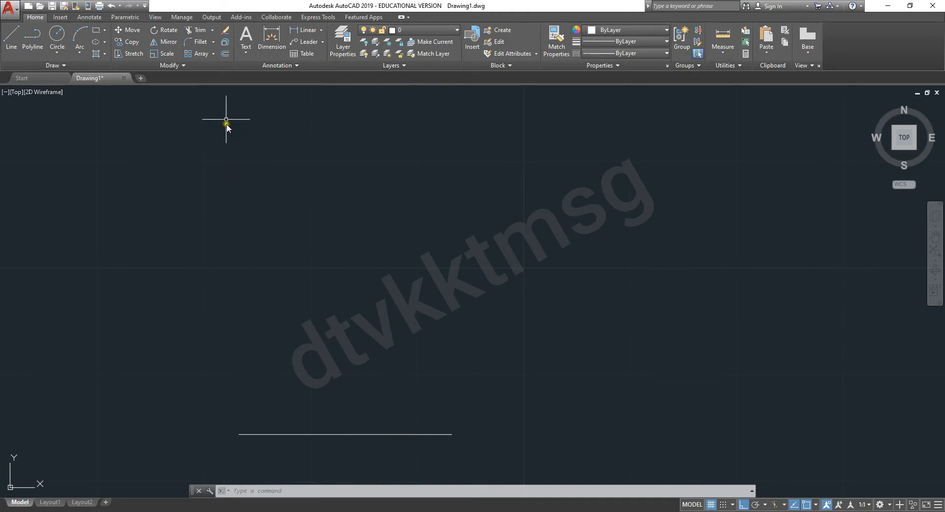
Offset the horizontal polyline by a distance of 10, placing the copy above it
click(225, 54)
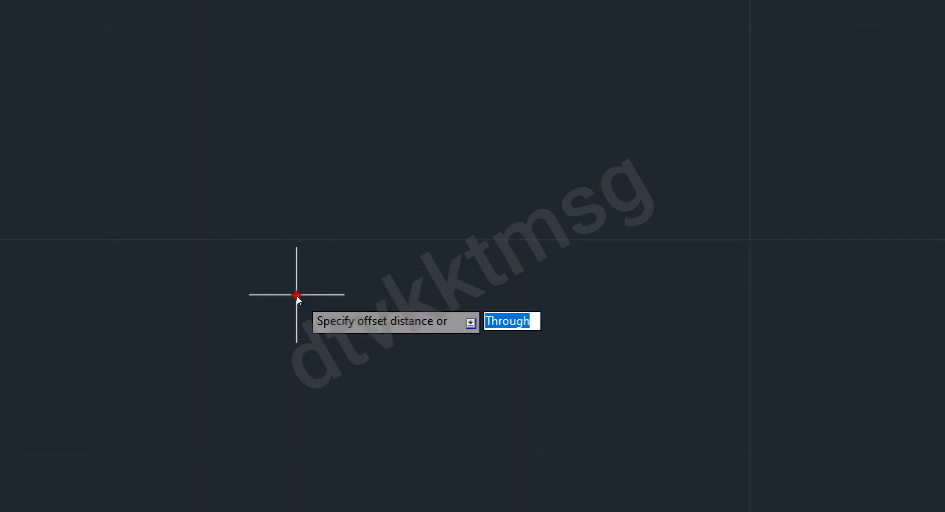
drag(320, 340, 522, 344)
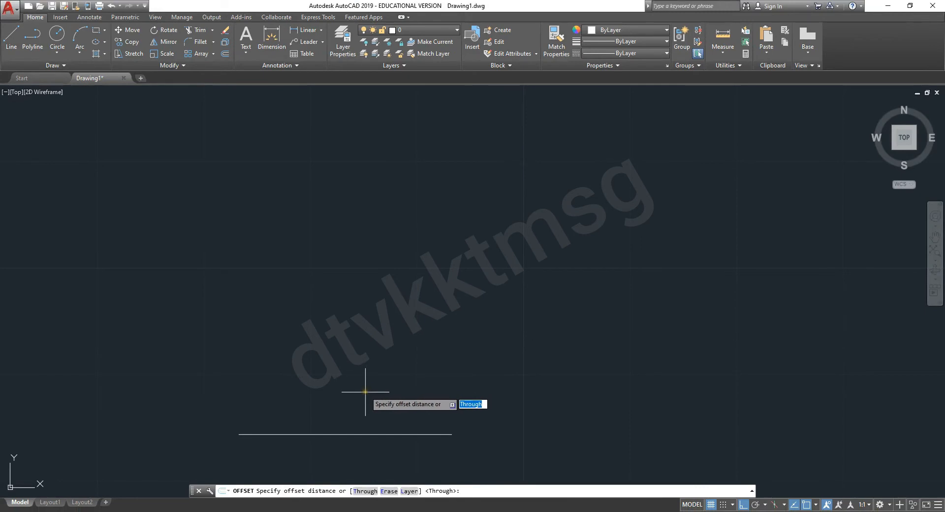
text(1)
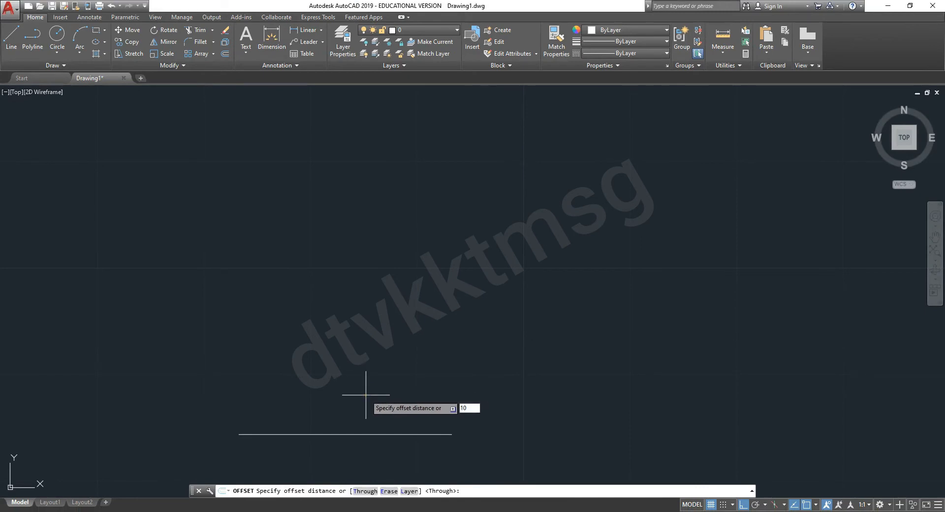
text(0)
key(Return)
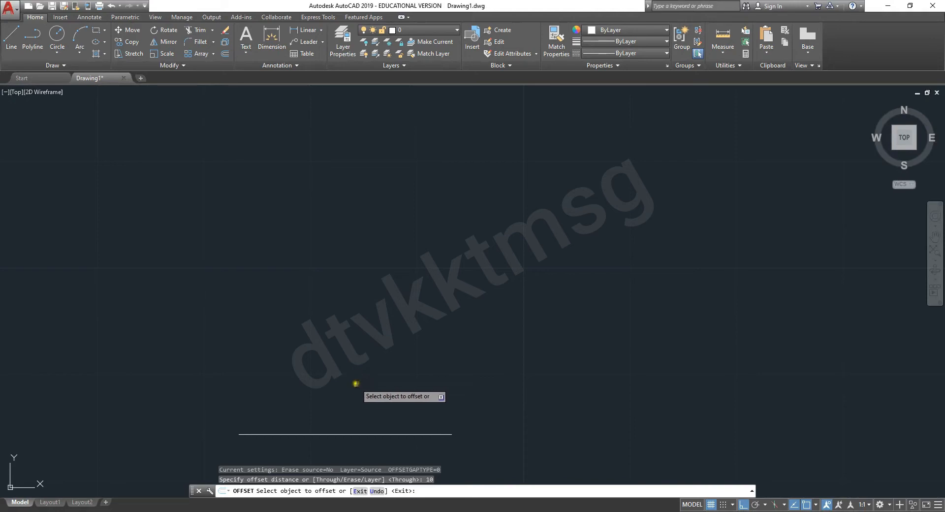
click(354, 434)
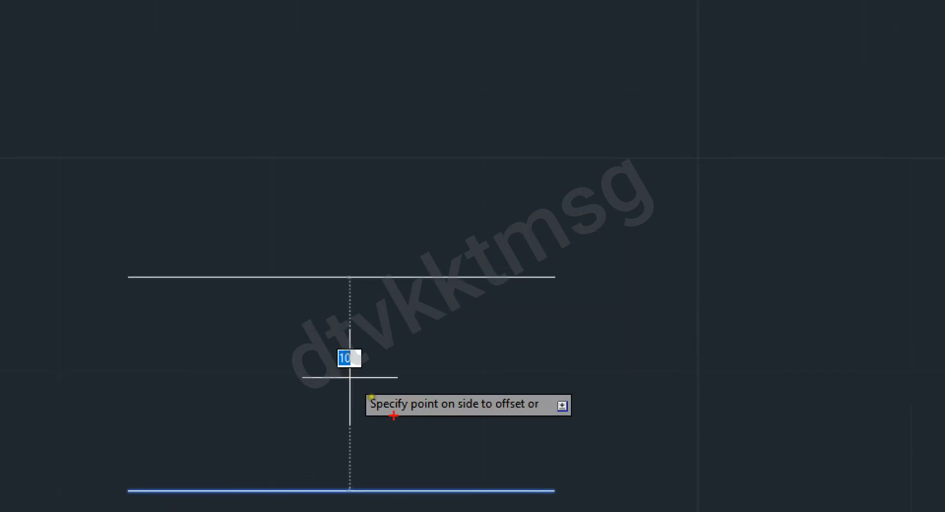
mouse_move(363, 415)
mouse_down()
mouse_move(521, 429)
mouse_move(590, 401)
mouse_move(519, 369)
mouse_move(406, 374)
mouse_move(363, 387)
mouse_move(353, 414)
mouse_up()
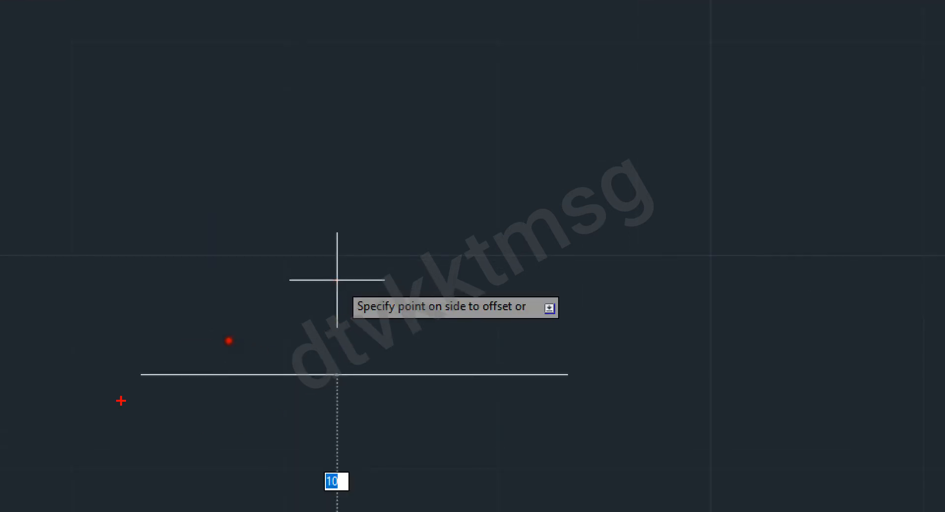
mouse_move(121, 400)
mouse_down()
mouse_move(383, 403)
mouse_move(615, 353)
mouse_move(370, 363)
mouse_move(168, 352)
mouse_move(116, 399)
mouse_up()
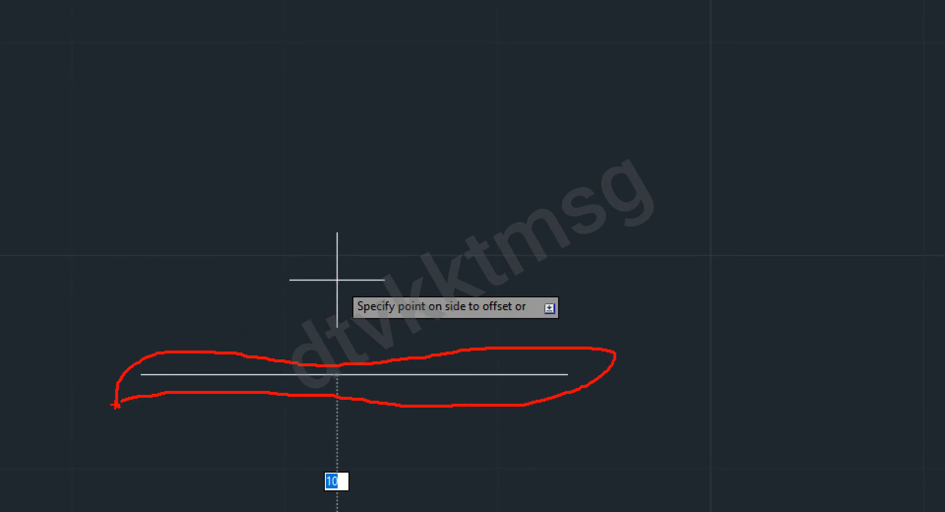
key(Escape)
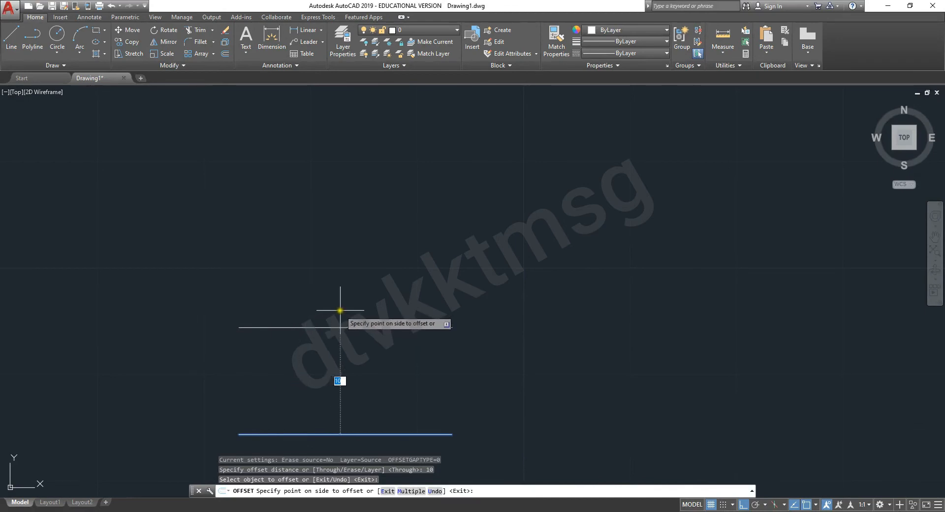
click(339, 314)
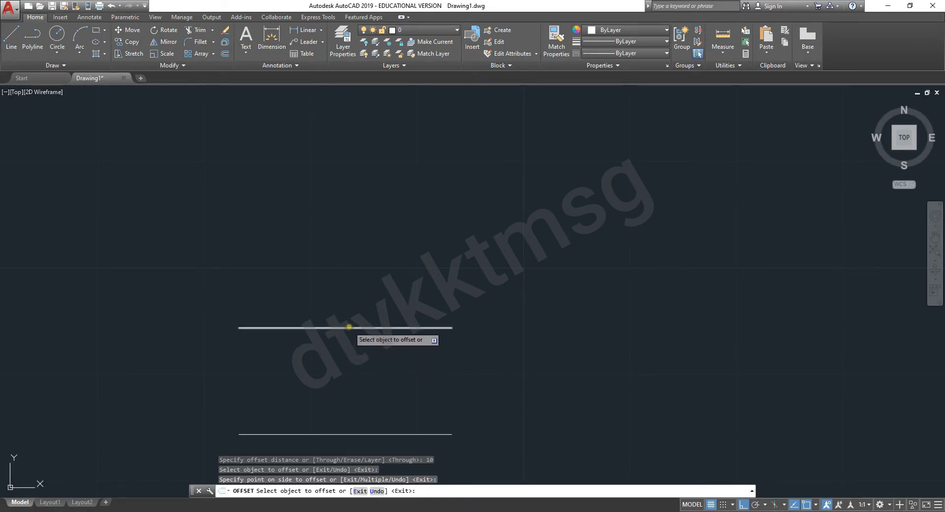
Offset the upper line upward by the same distance of 10 and end the Offset command
click(349, 327)
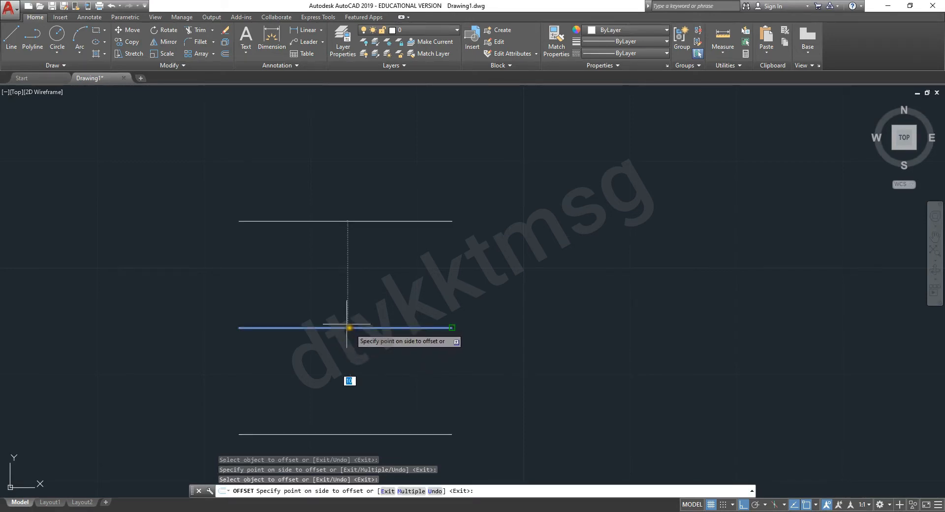
click(339, 240)
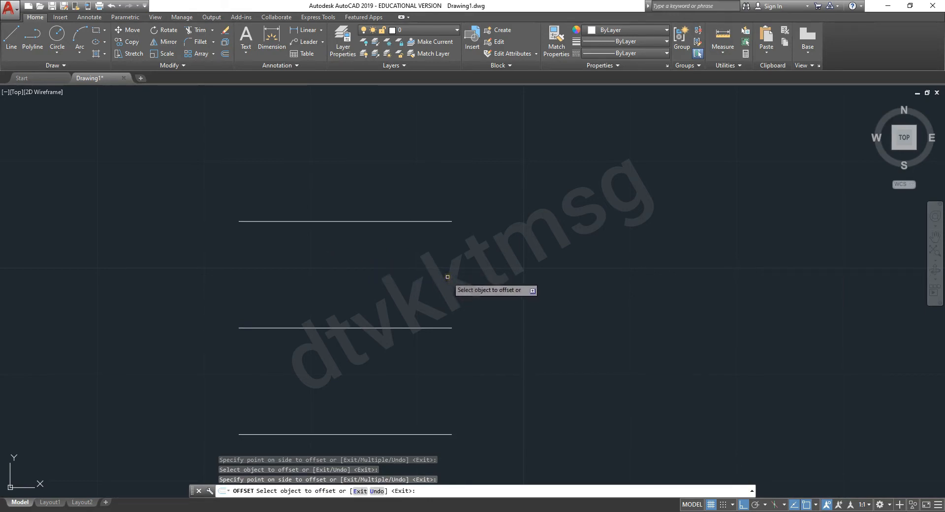
key(Escape)
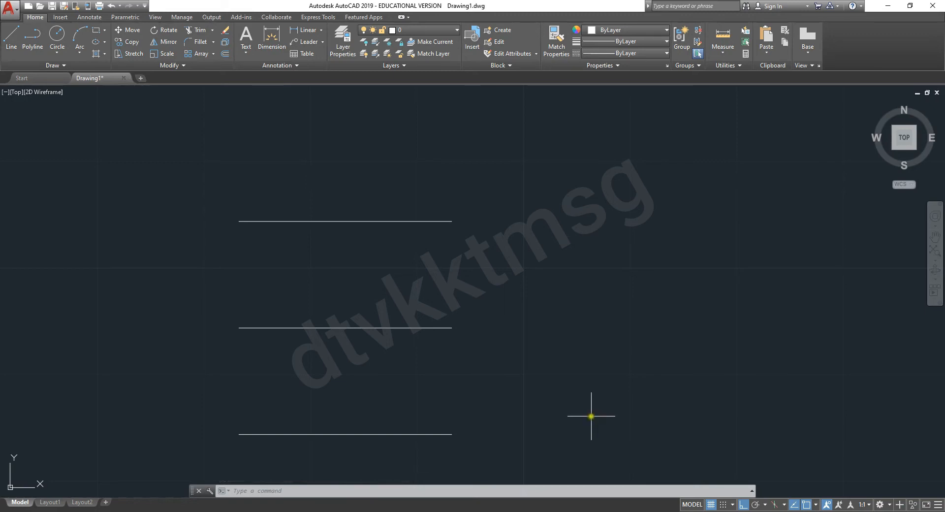
Draw a second horizontal polyline about 20.6 units long to the right of the three lines, level with the lowest one
text(pl)
key(Return)
click(585, 434)
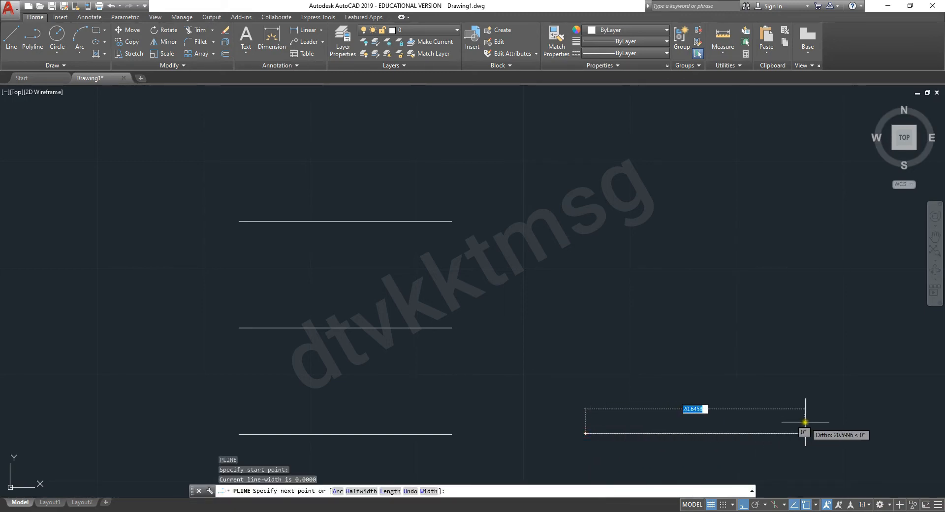
click(805, 421)
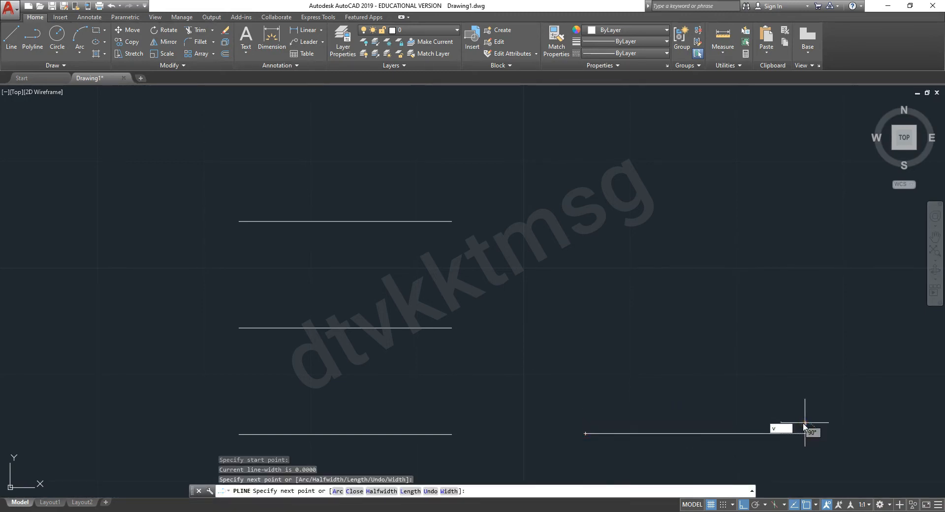
key(Escape)
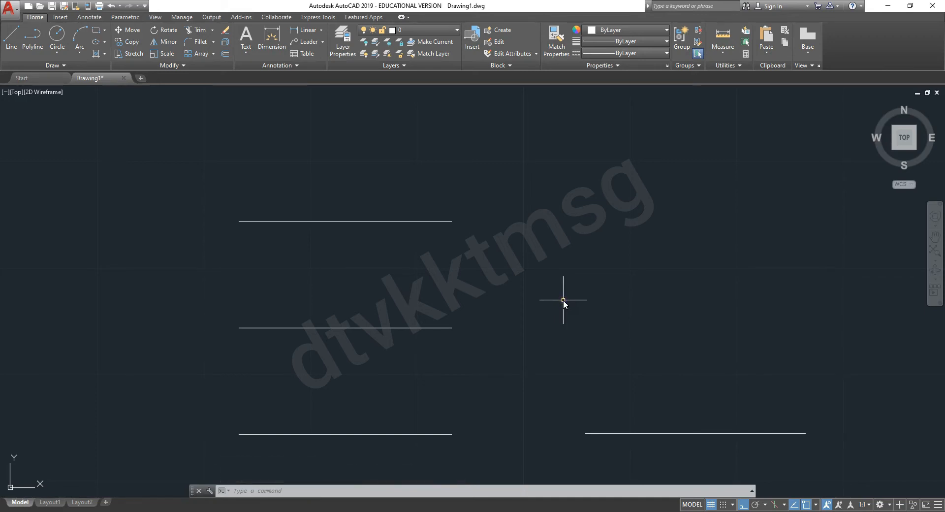
Offset the right-hand polyline upward with the Multiple option at a distance of 5, making four evenly spaced copies
text(O)
key(Return)
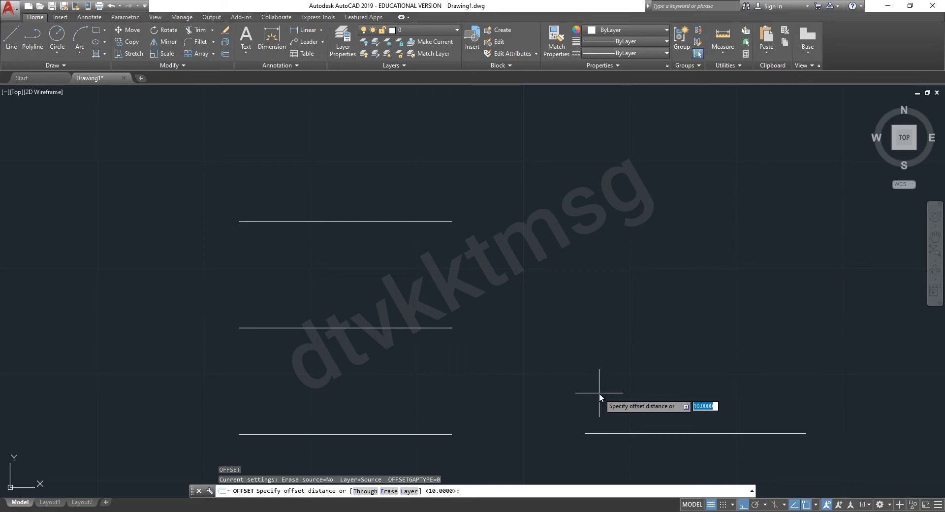
text(5)
key(Return)
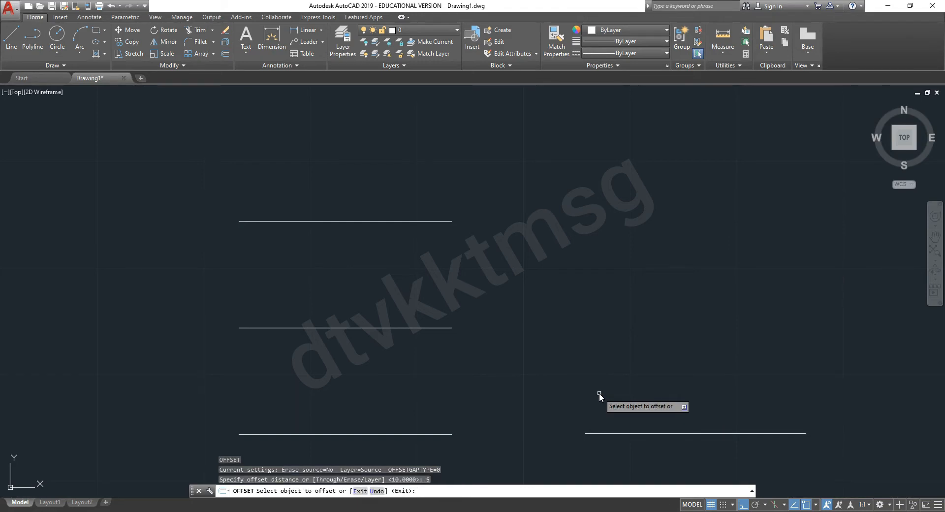
click(614, 433)
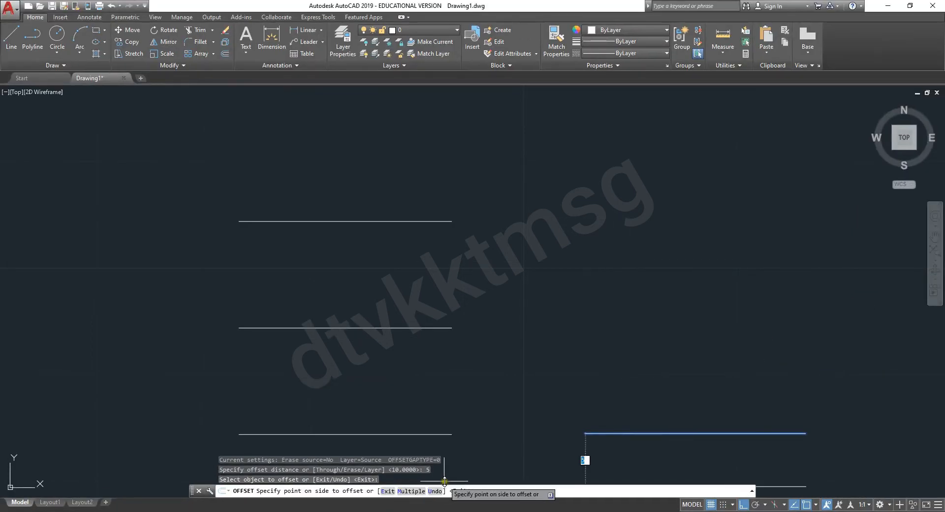
text(m)
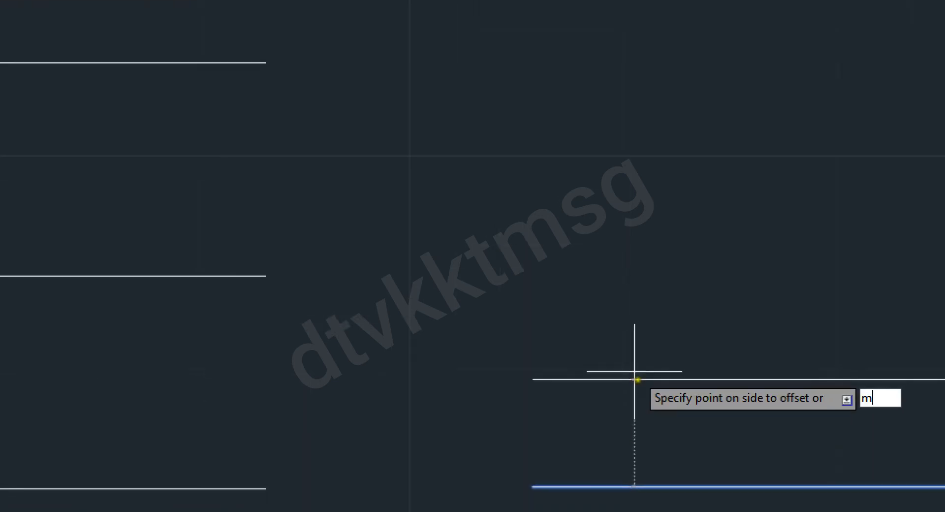
mouse_move(793, 369)
mouse_down()
mouse_move(770, 360)
mouse_move(789, 408)
mouse_move(786, 359)
mouse_up()
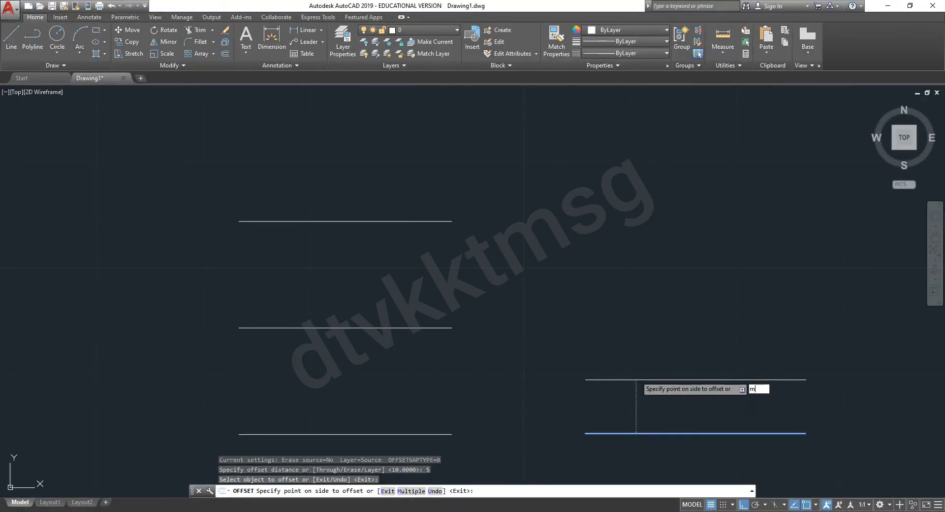
key(Return)
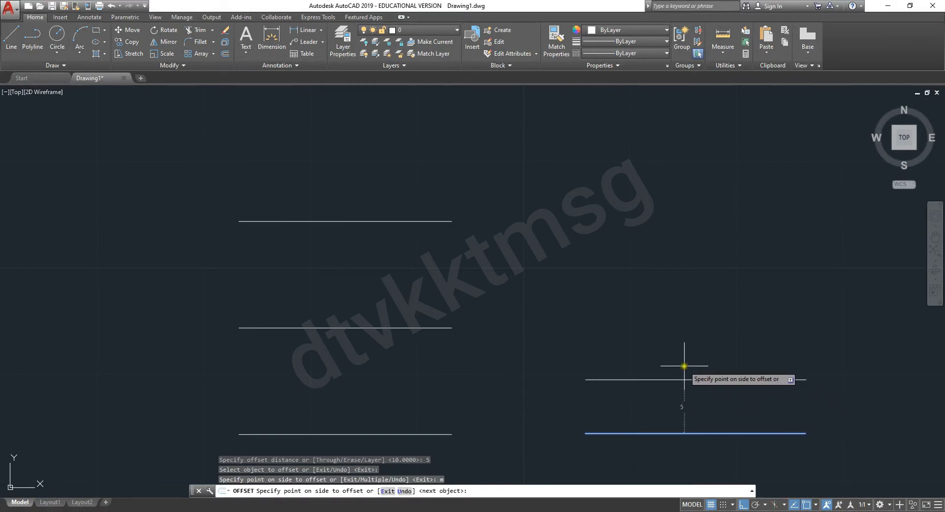
click(684, 366)
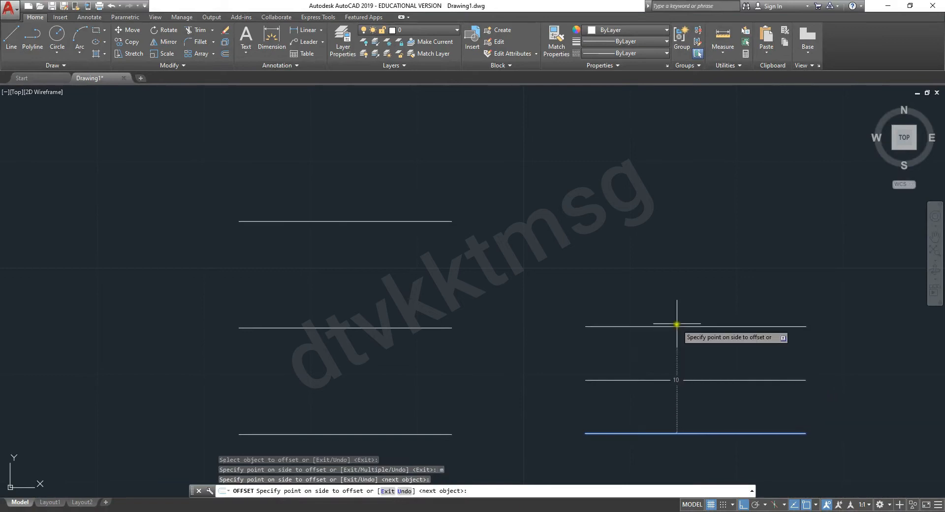
click(677, 290)
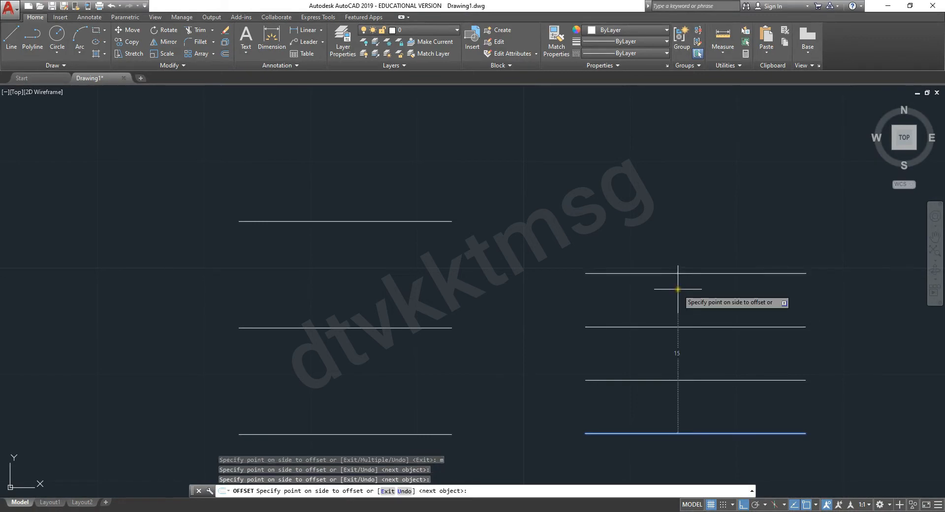
click(658, 215)
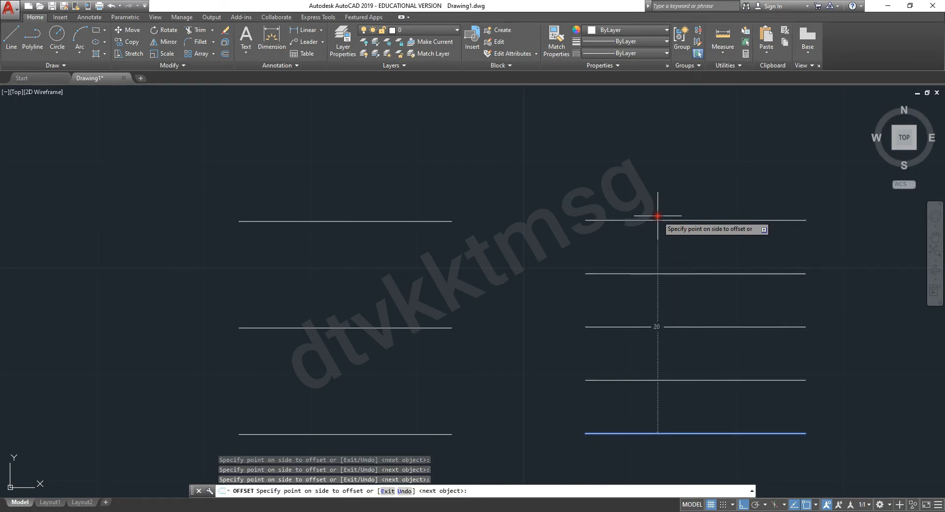
click(658, 169)
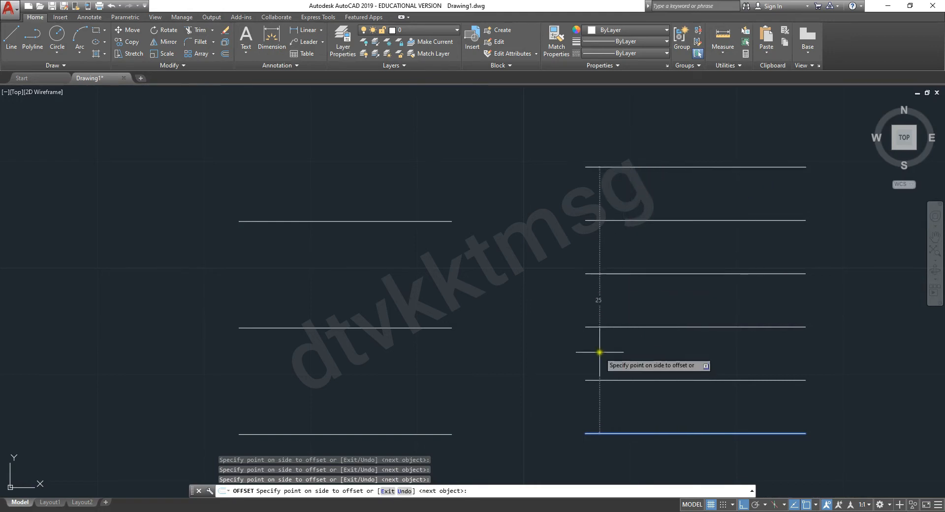
text(u)
key(Return)
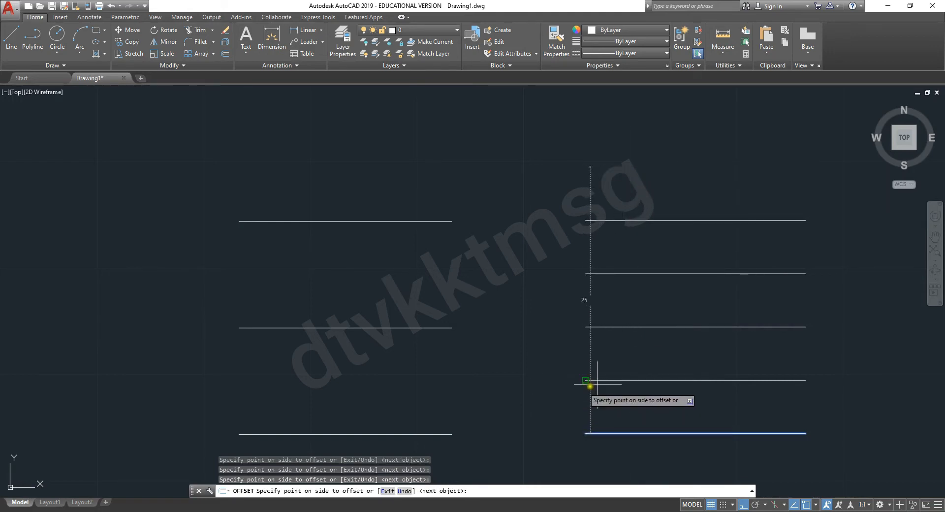
click(647, 373)
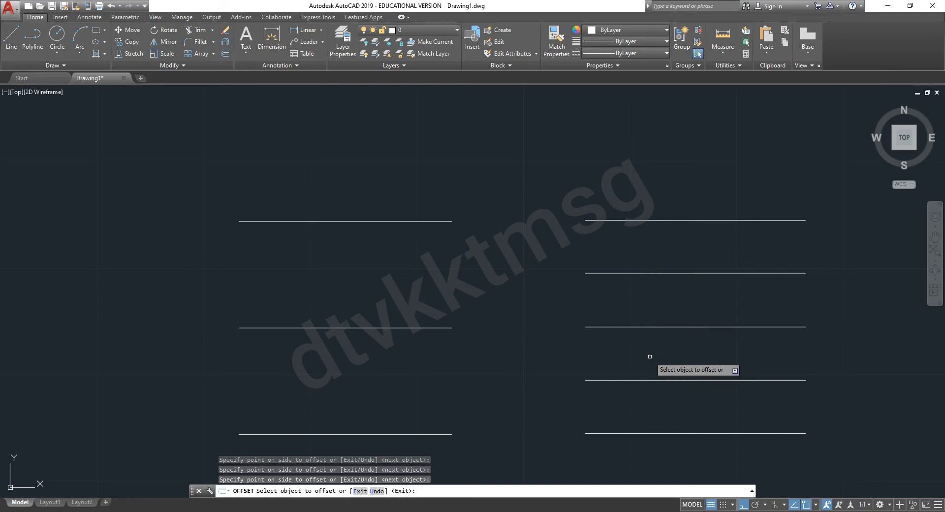
key(Return)
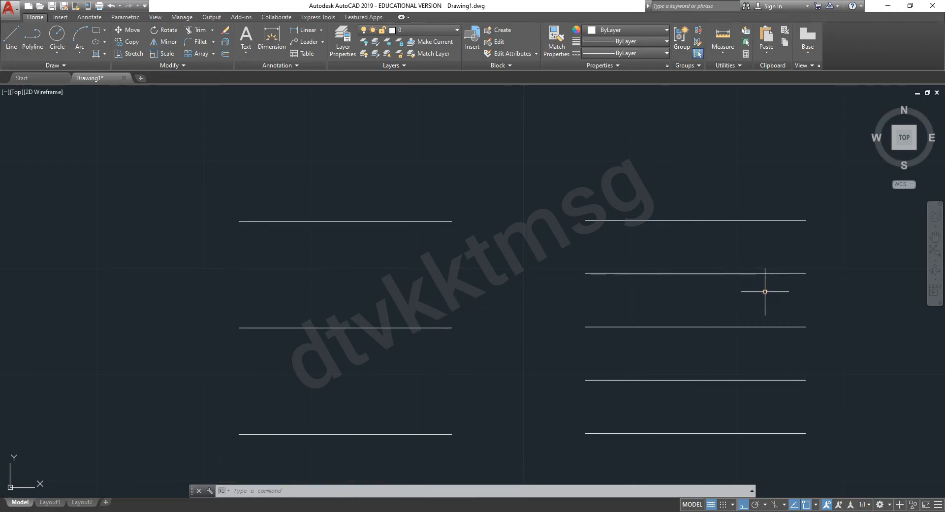
Erase both groups of lines with one crossing window to clear the drawing
text(e)
key(Return)
click(818, 447)
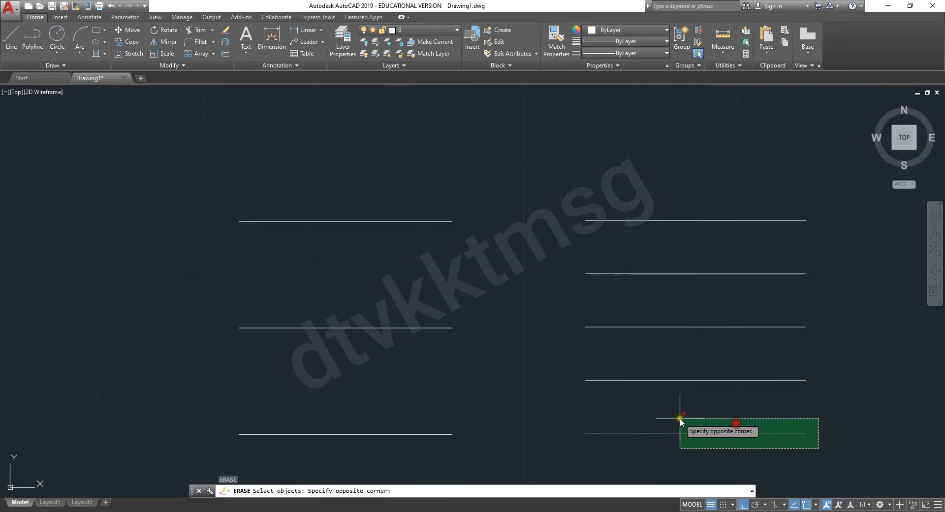
click(158, 179)
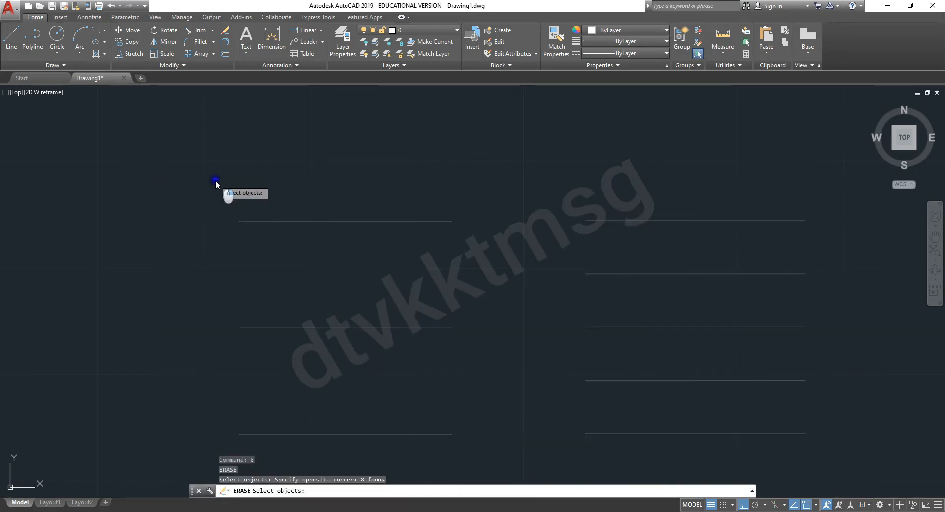
key(Return)
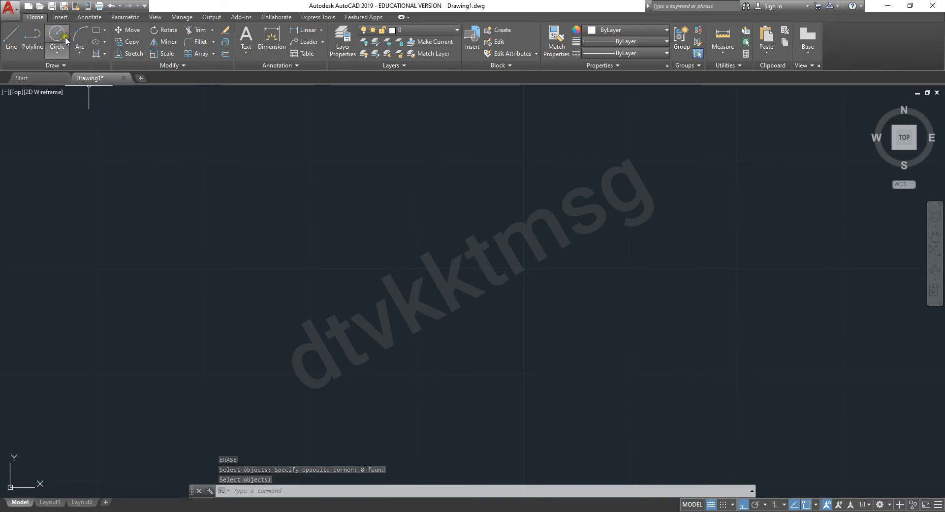
Draw a tall rectangle on the left side of the empty drawing area by two opposite corners
click(95, 31)
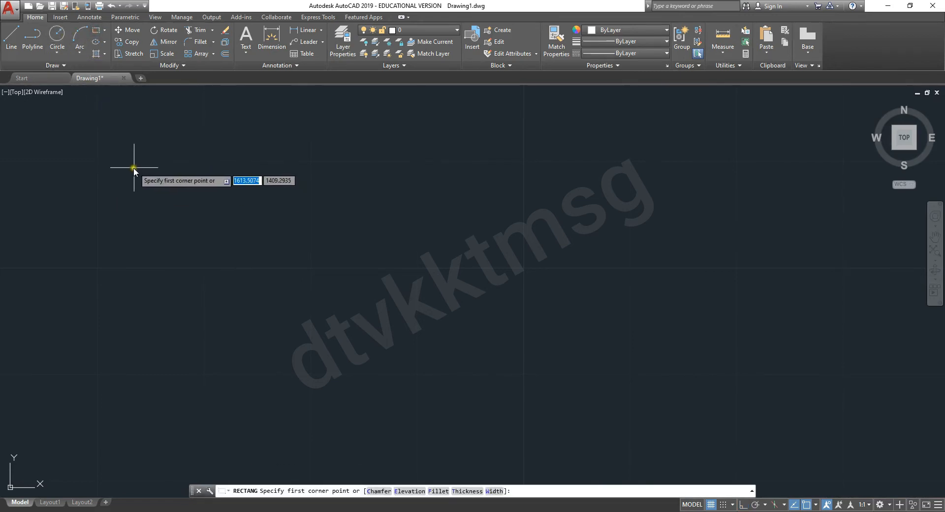
click(139, 181)
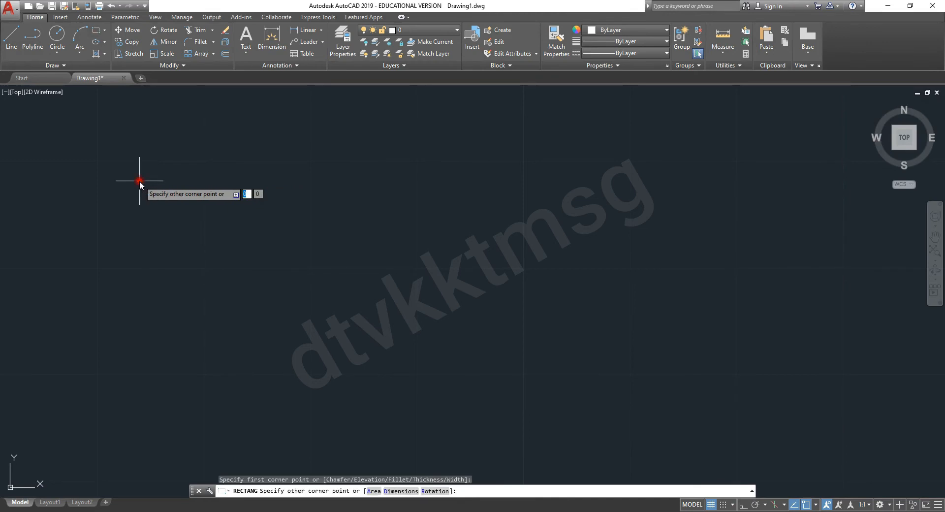
click(304, 424)
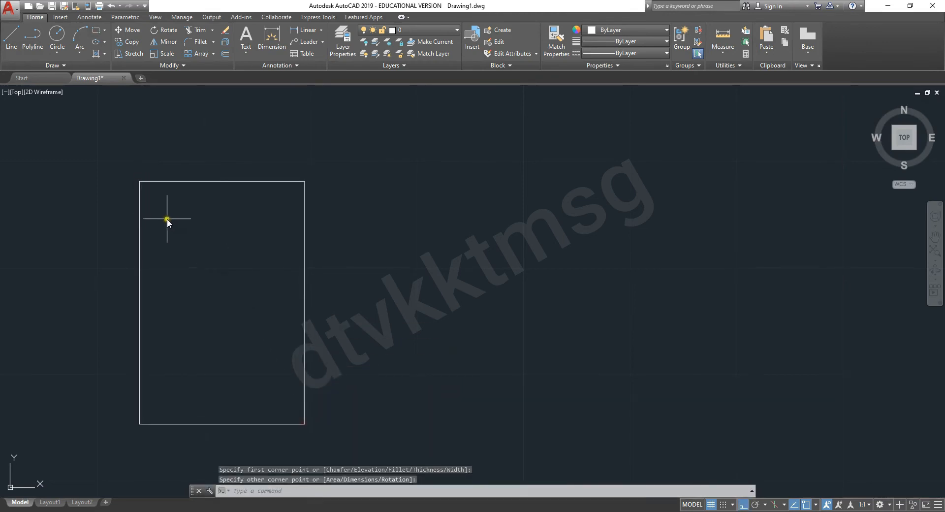
Draw two smaller upright rectangles inside the large one, a short one at its upper left and a taller one at its upper right
key(Return)
click(152, 200)
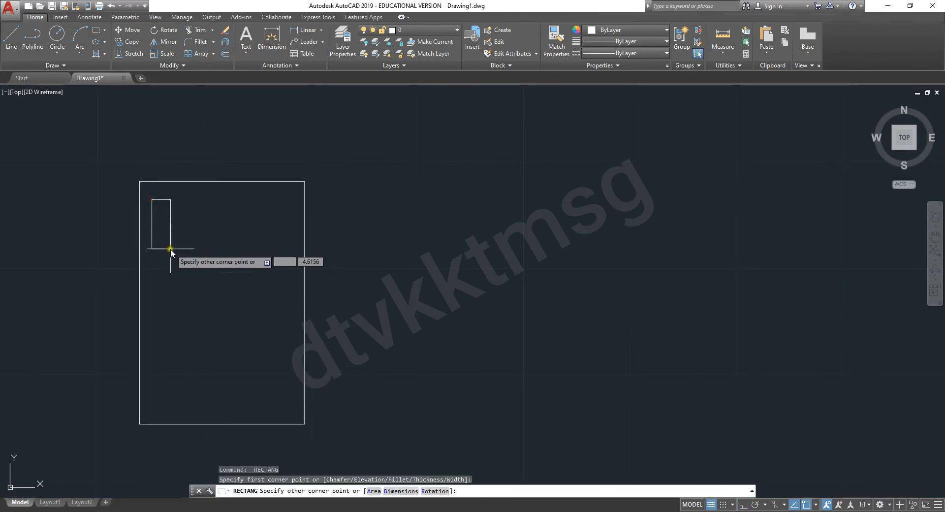
click(193, 267)
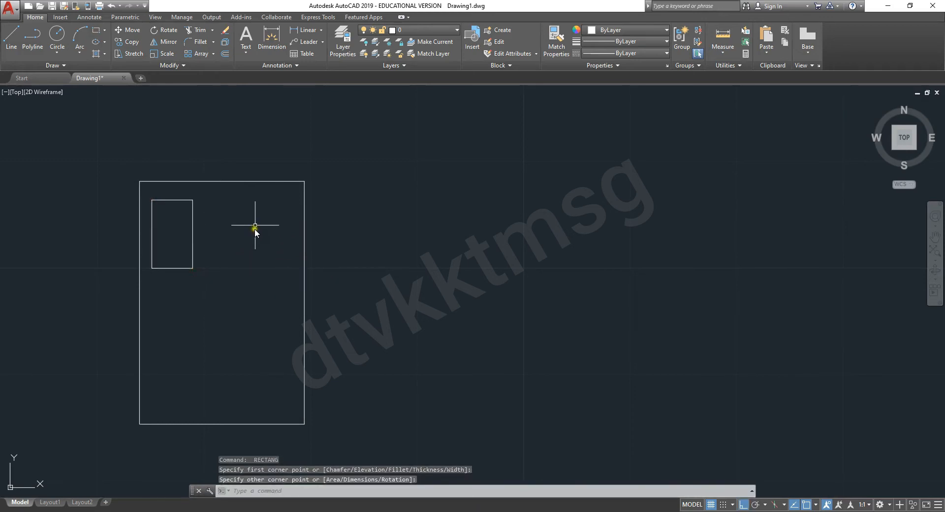
key(Return)
click(240, 204)
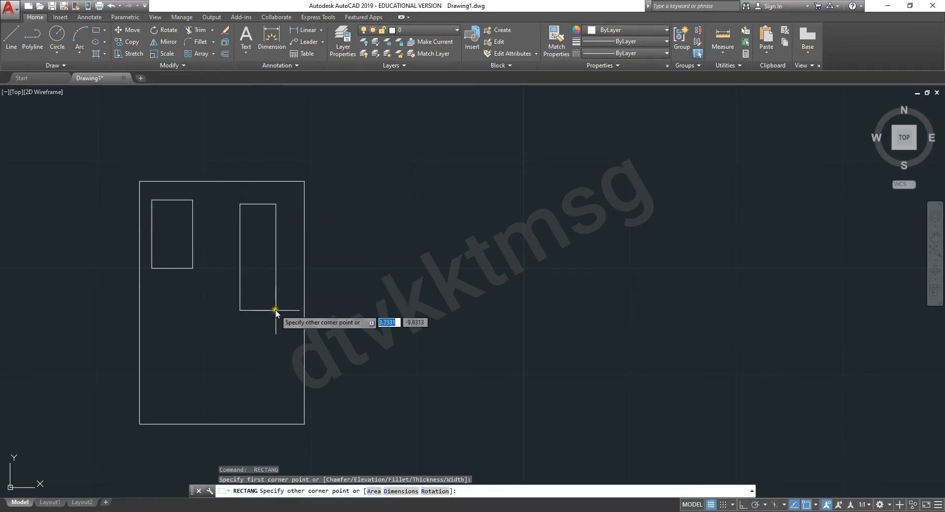
click(291, 309)
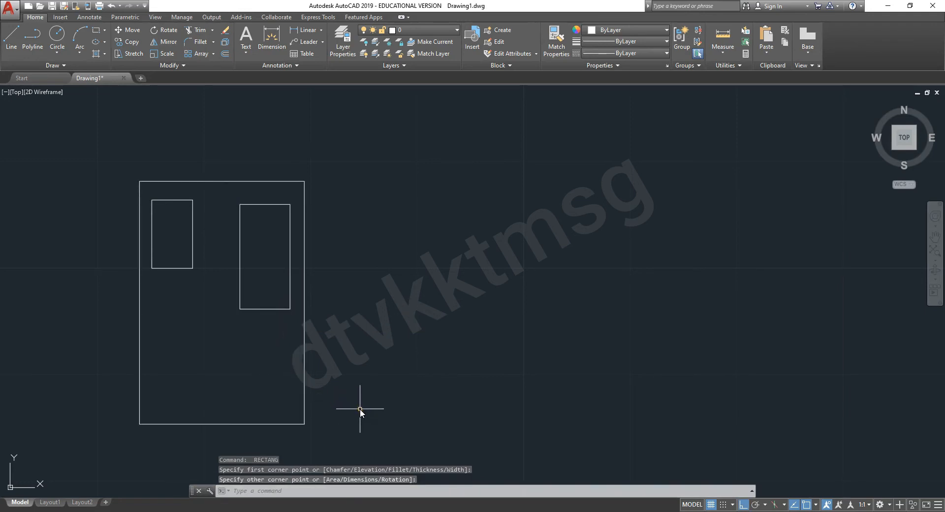
Draw a horizontal polyline to the right of the large rectangle, level with its bottom edge
text(pl)
key(Return)
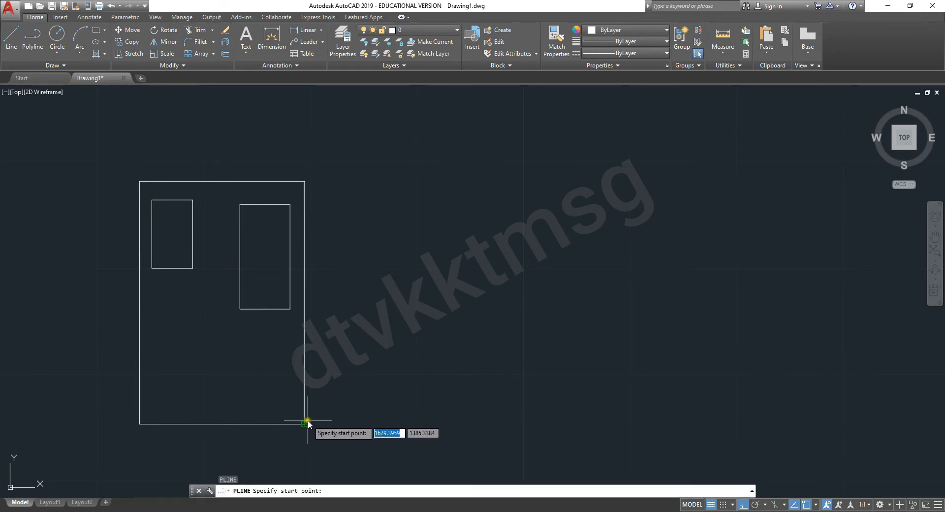
click(329, 424)
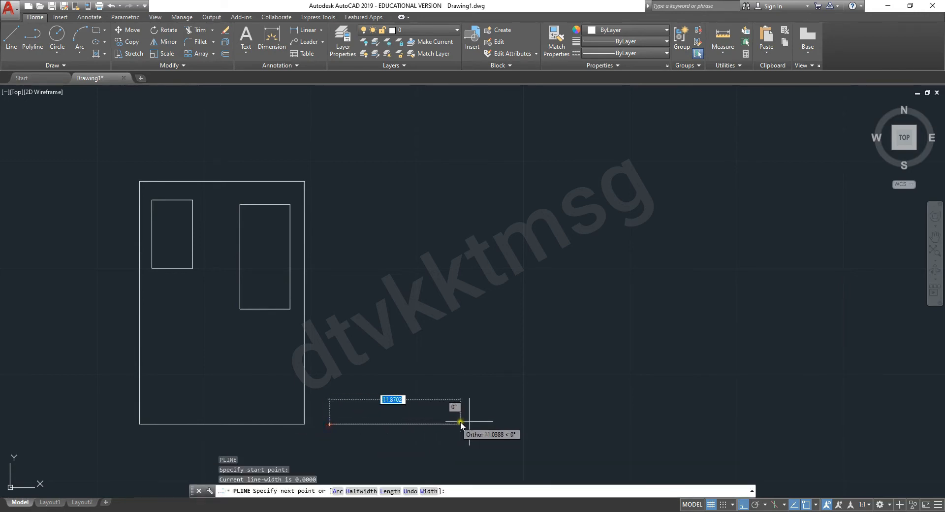
click(531, 423)
key(Return)
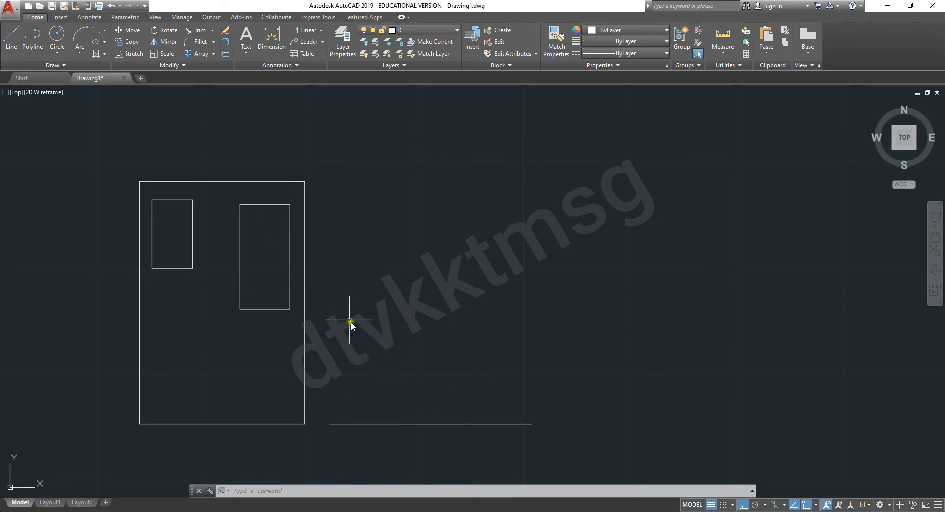
Offset the polyline with the Through option, once through the right inner rectangle's lower-right corner and once through the left inner rectangle's lower-right corner
click(226, 54)
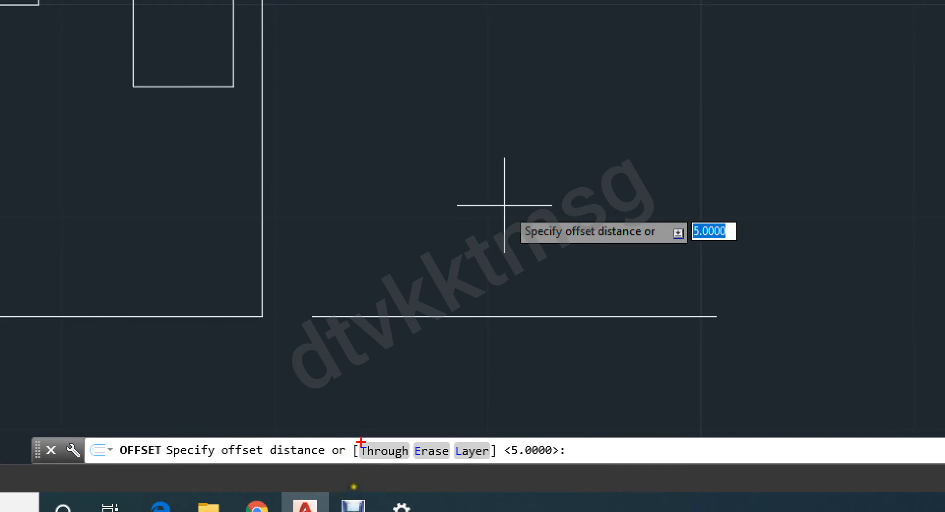
mouse_move(355, 436)
mouse_down()
mouse_move(353, 461)
mouse_move(389, 468)
mouse_up()
drag(402, 432, 357, 430)
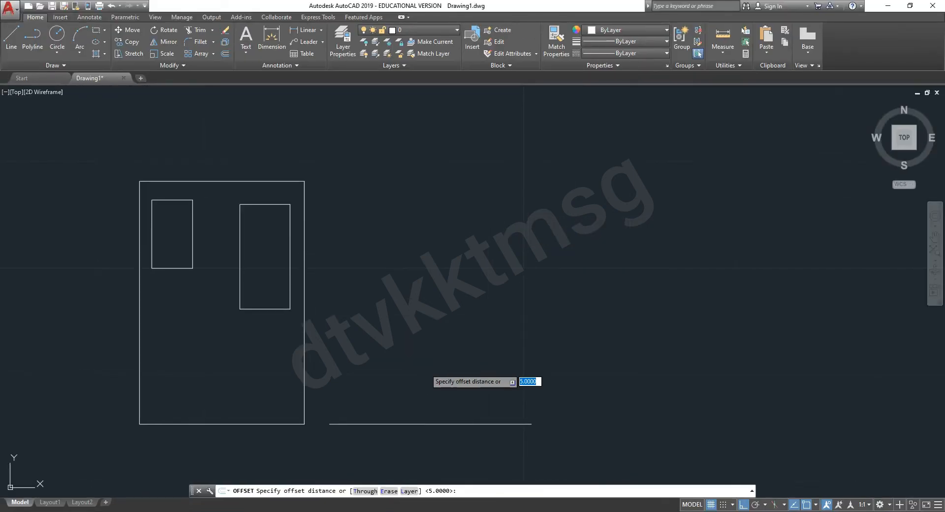
text(t)
key(Return)
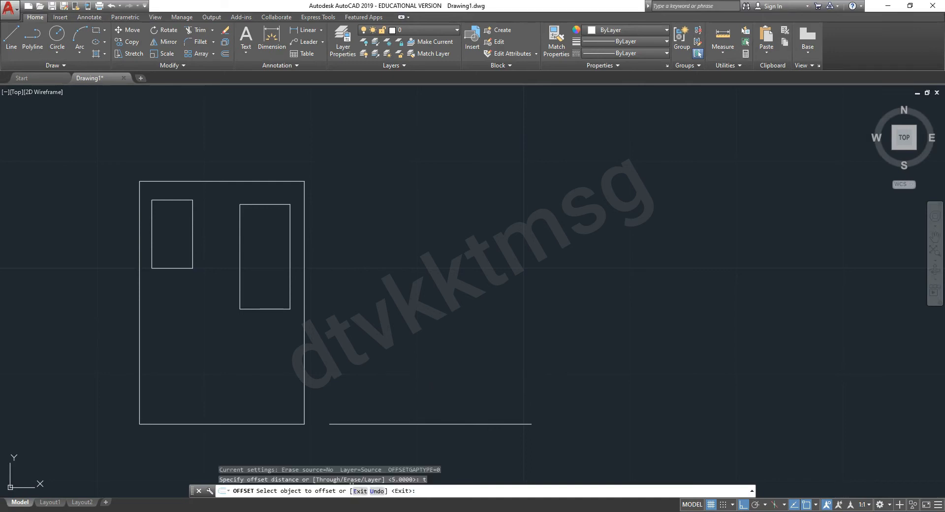
click(397, 424)
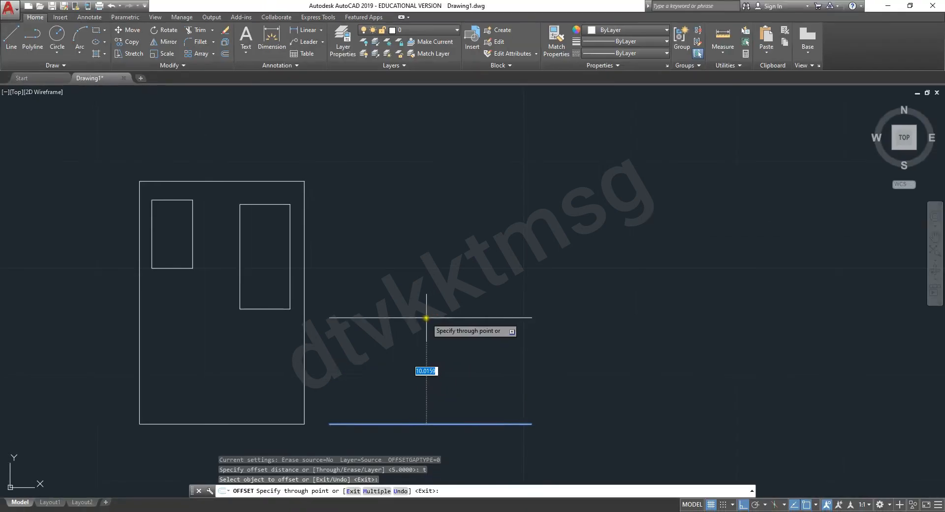
click(290, 308)
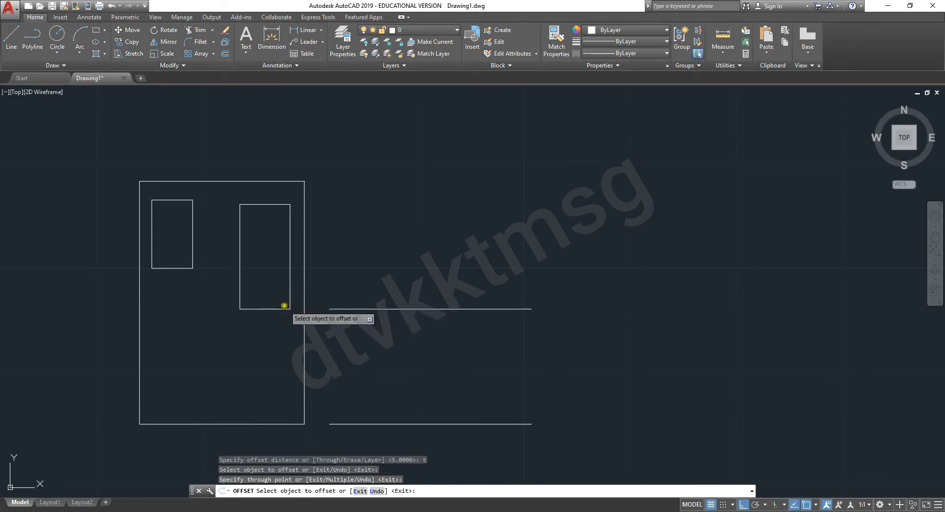
click(379, 424)
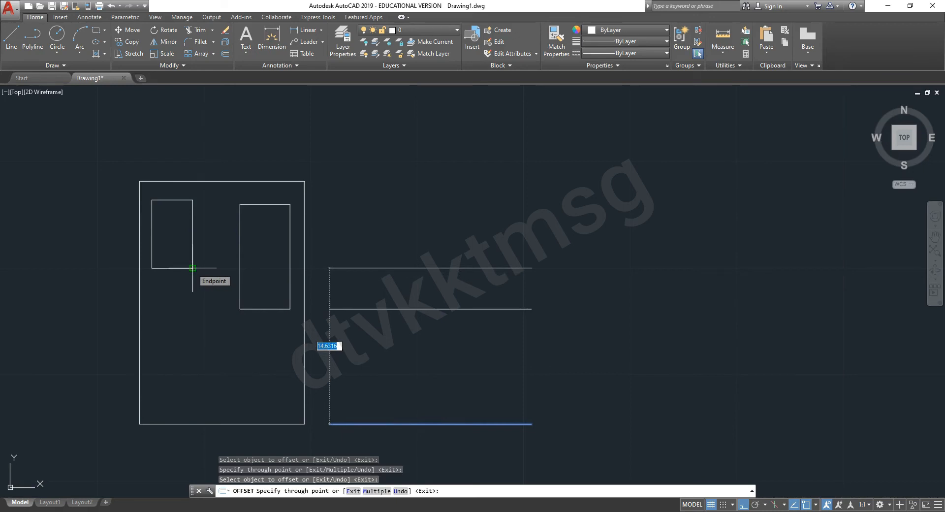
click(192, 268)
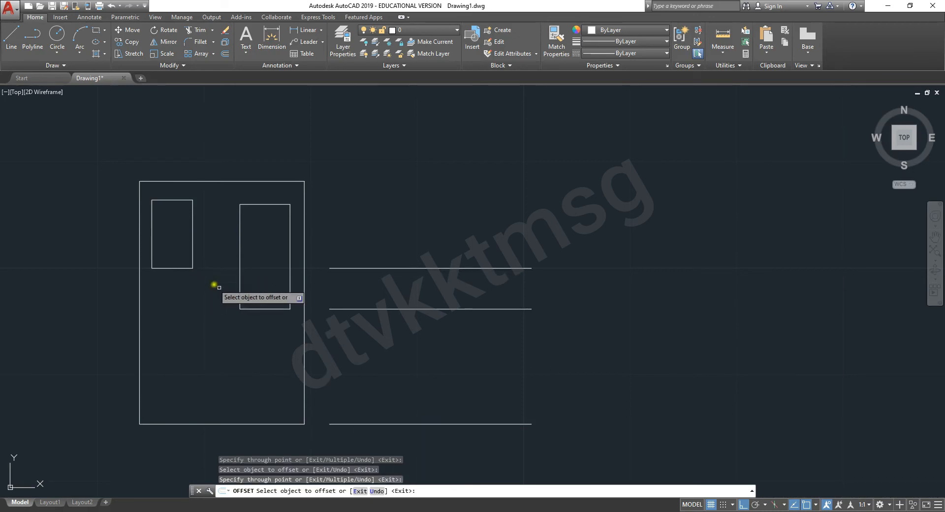
Offset the bottom polyline with the Multiple option through the upper-right corners of the right inner, left inner and large rectangles
click(423, 424)
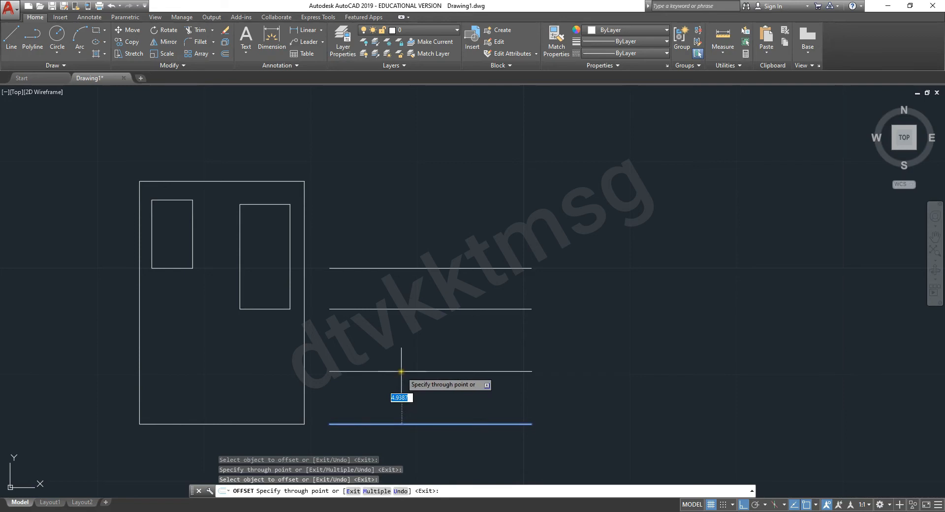
text(m)
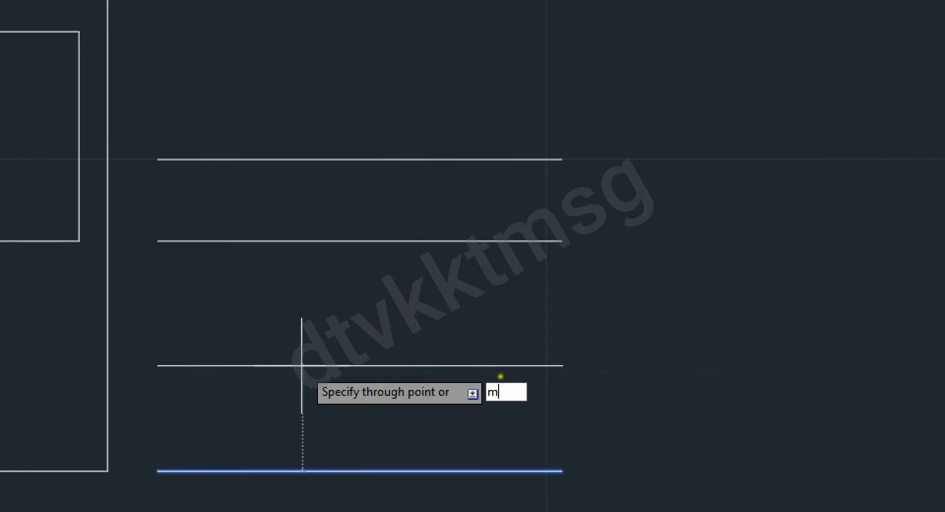
mouse_move(505, 375)
mouse_down()
mouse_move(470, 382)
mouse_move(514, 369)
mouse_move(499, 362)
mouse_up()
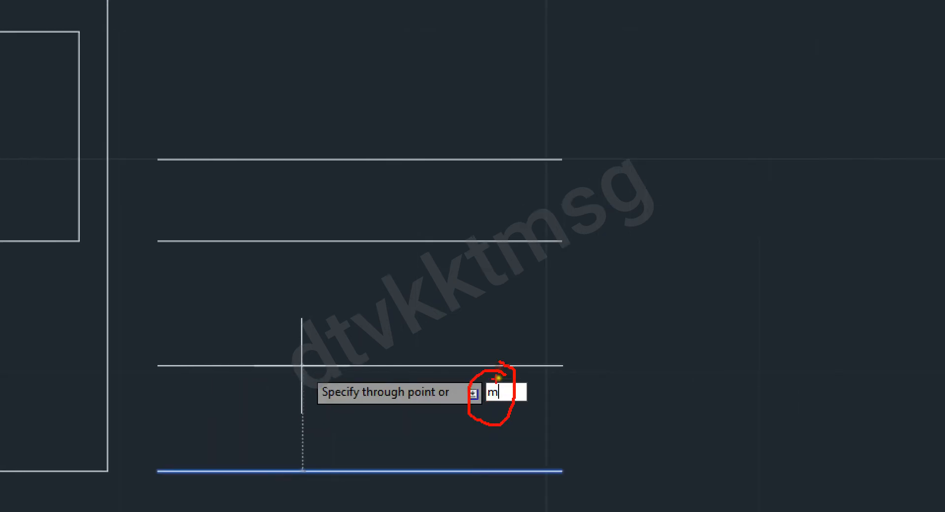
key(Escape)
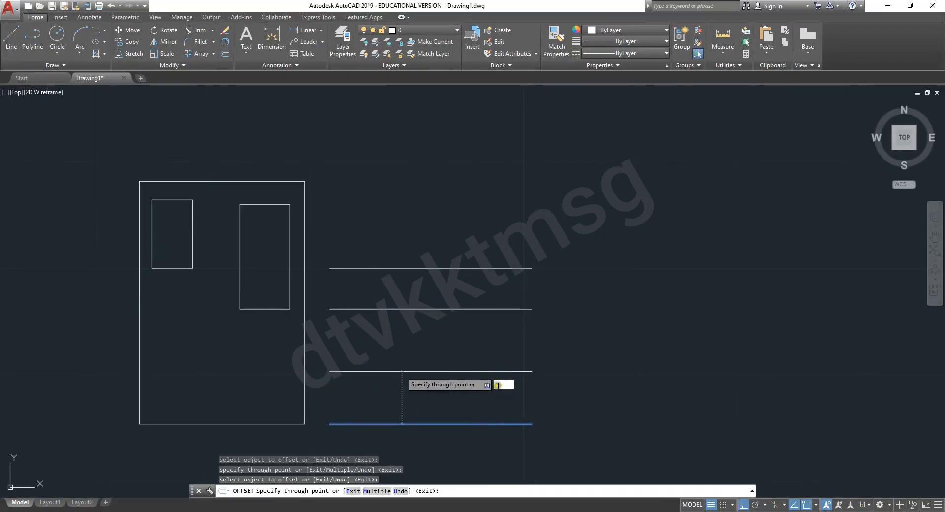
key(Return)
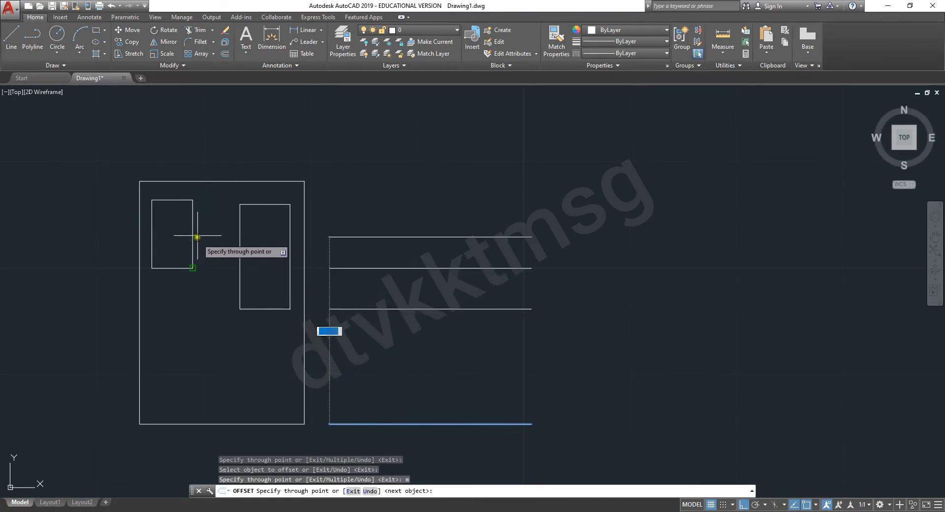
click(284, 204)
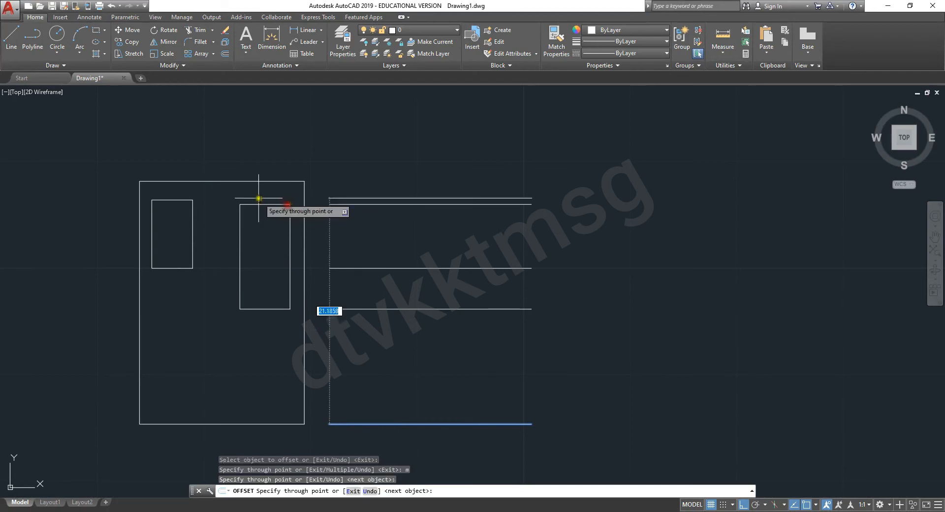
click(192, 199)
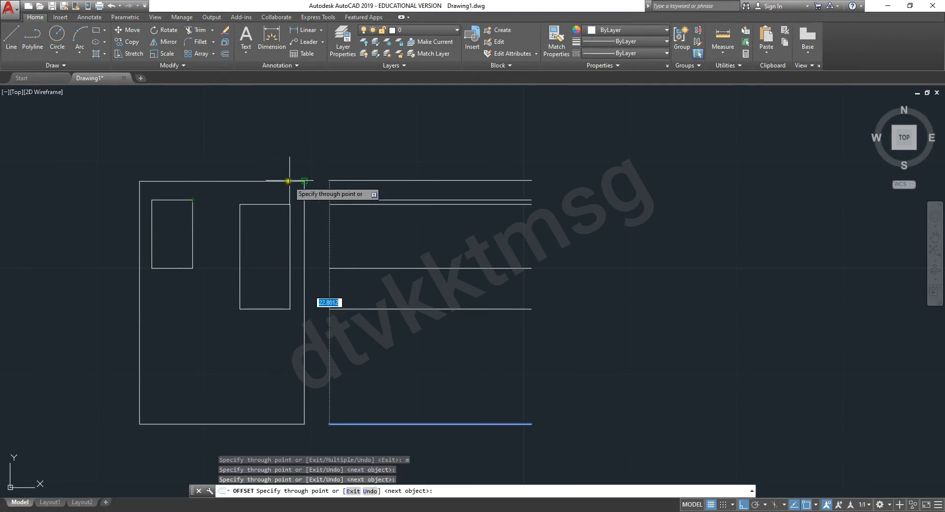
click(304, 182)
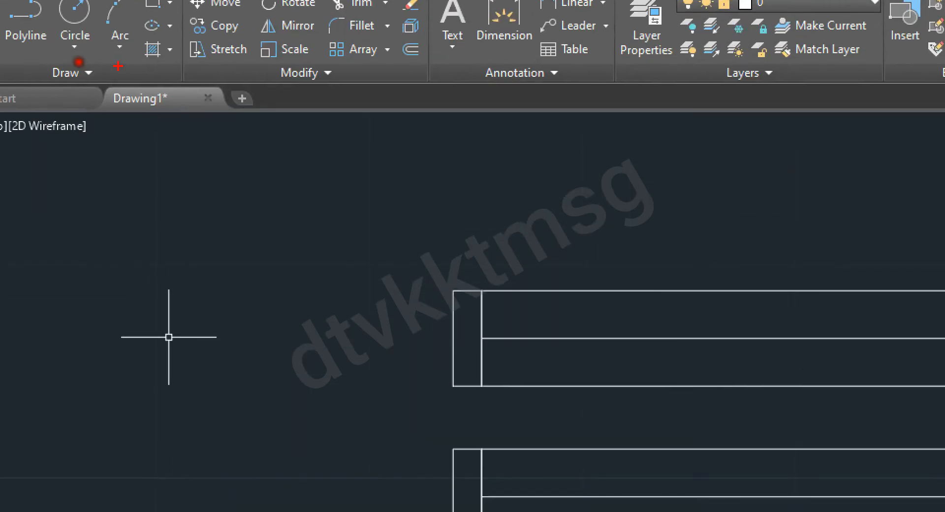
drag(194, 63, 244, 58)
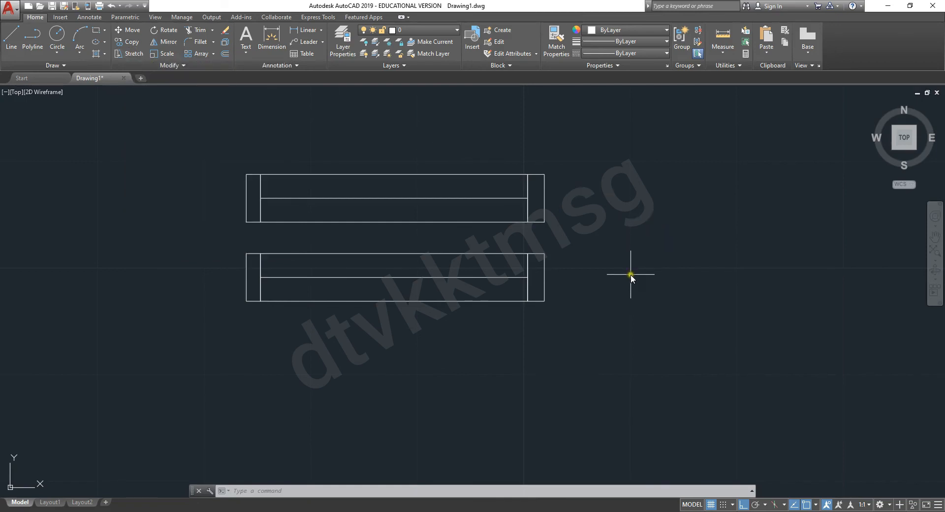
Stretch the lower bar 3 units to the right from its lower-right corner, with a crossing selection that excludes its left end block
text(S)
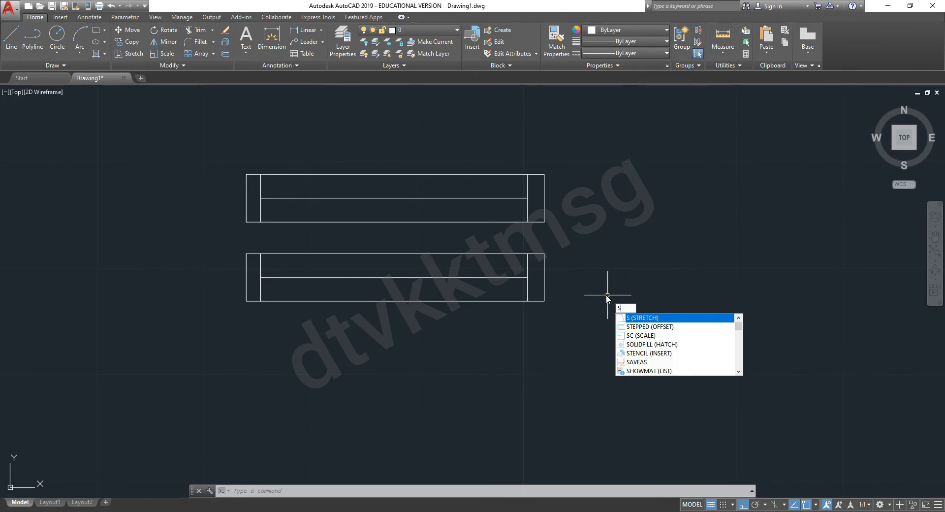
click(642, 319)
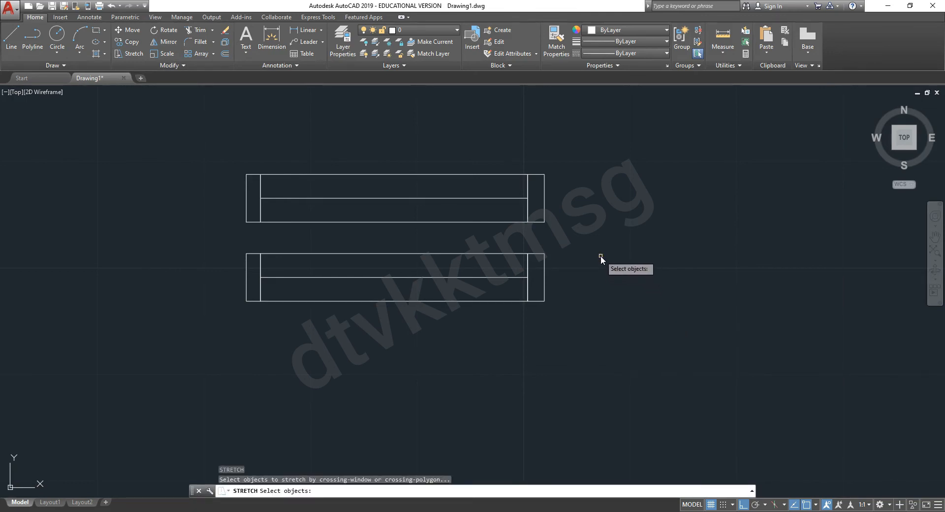
click(590, 268)
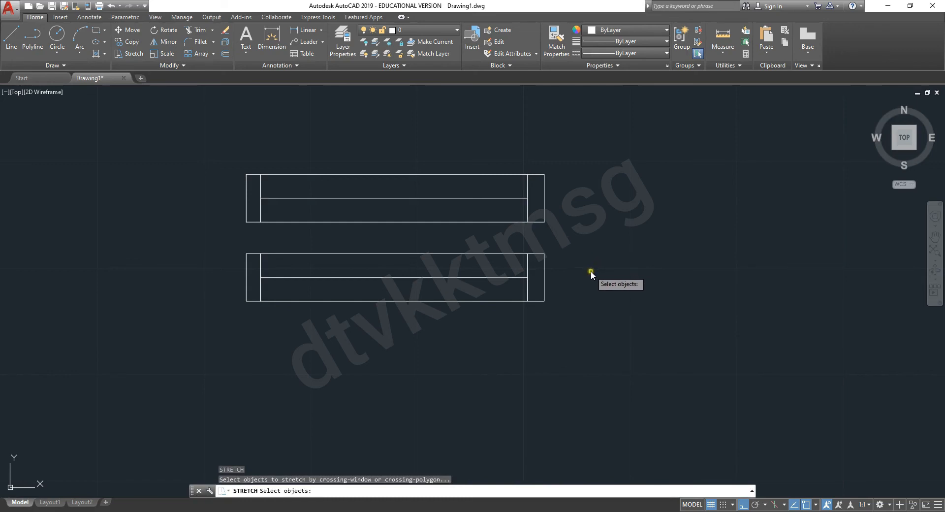
click(583, 312)
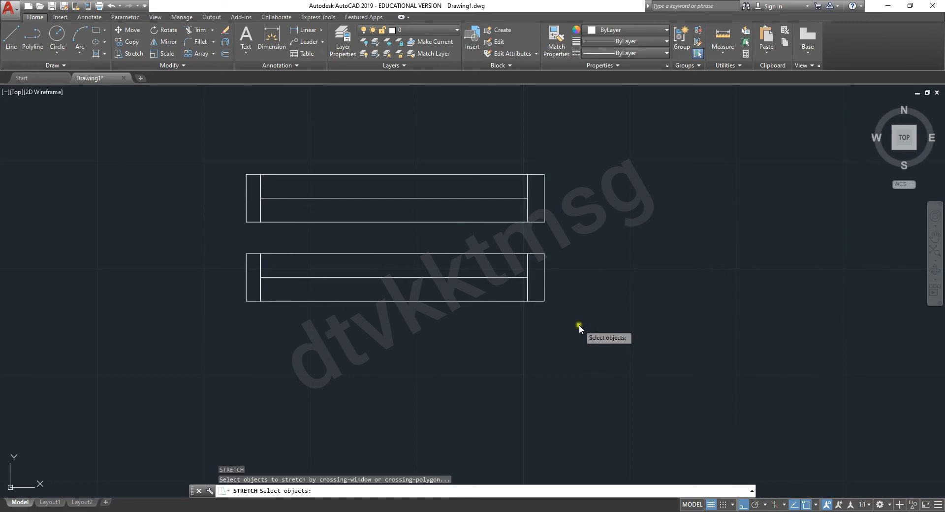
click(569, 326)
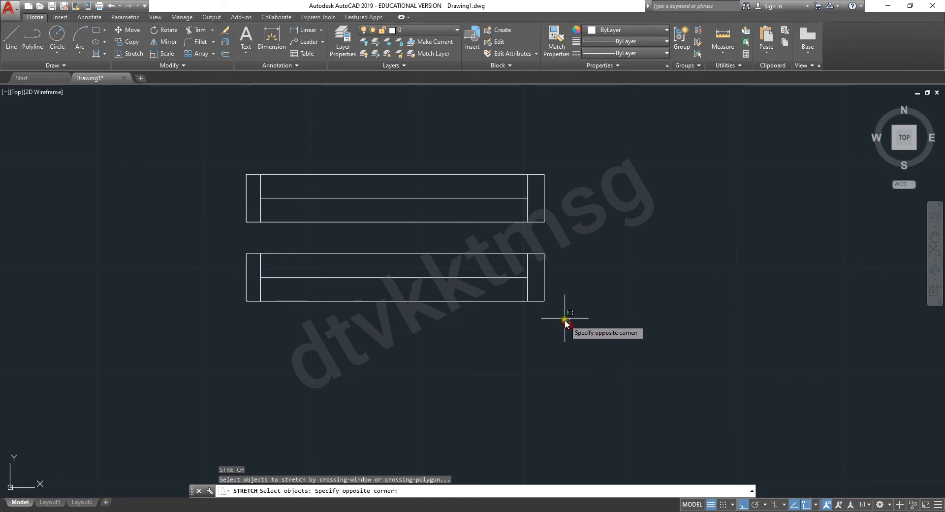
click(280, 238)
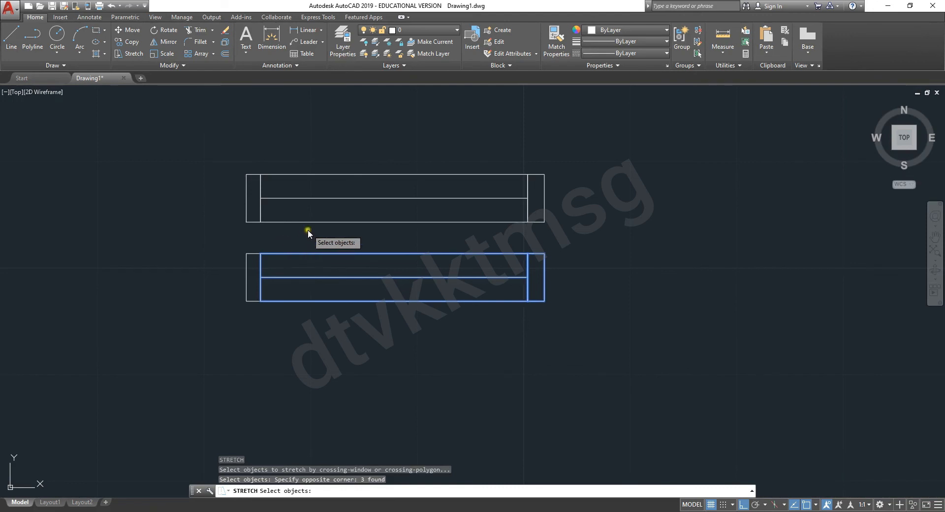
key(Return)
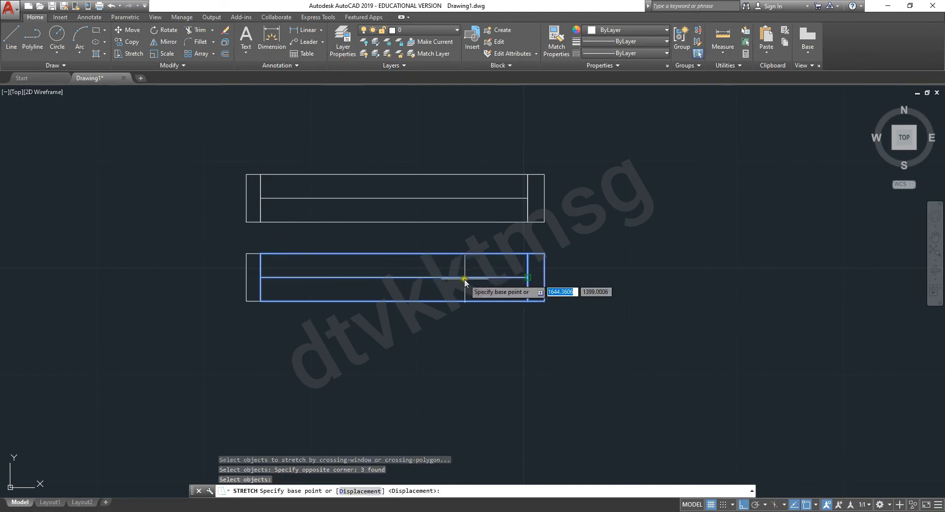
click(544, 300)
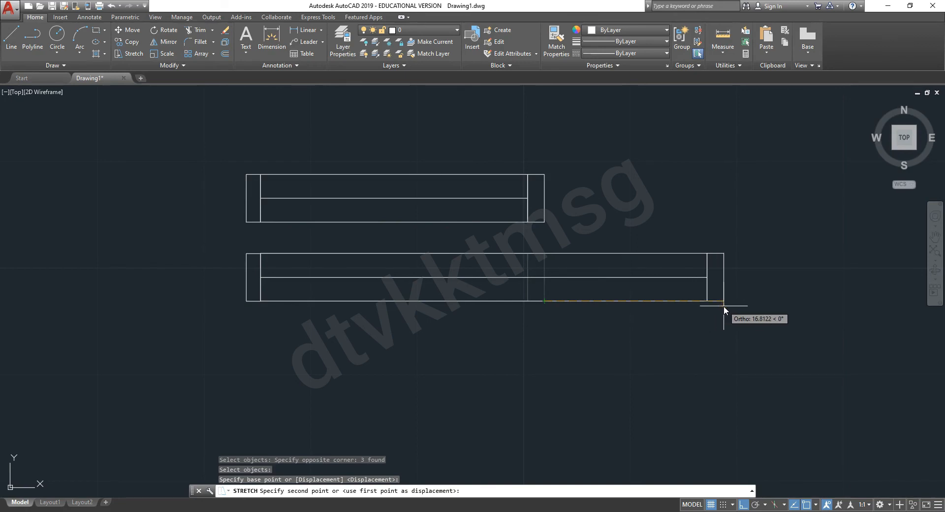
text(3)
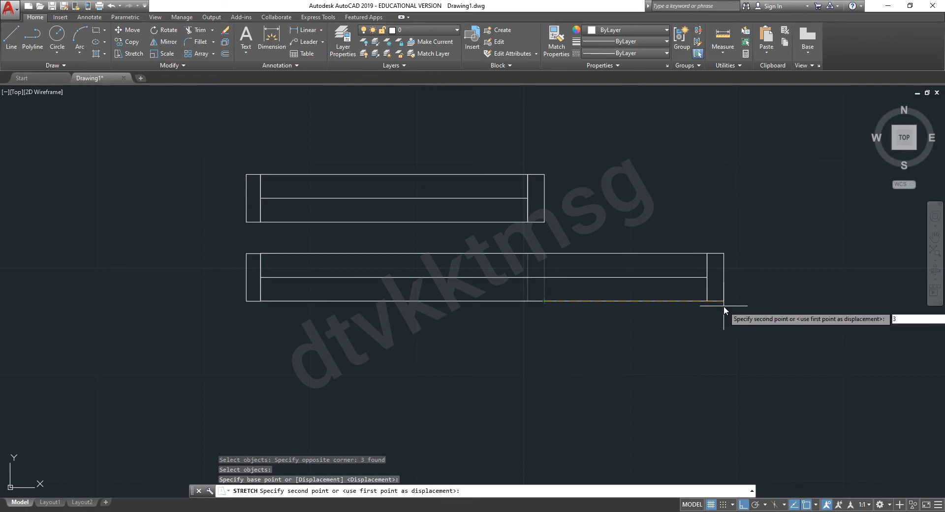
key(Return)
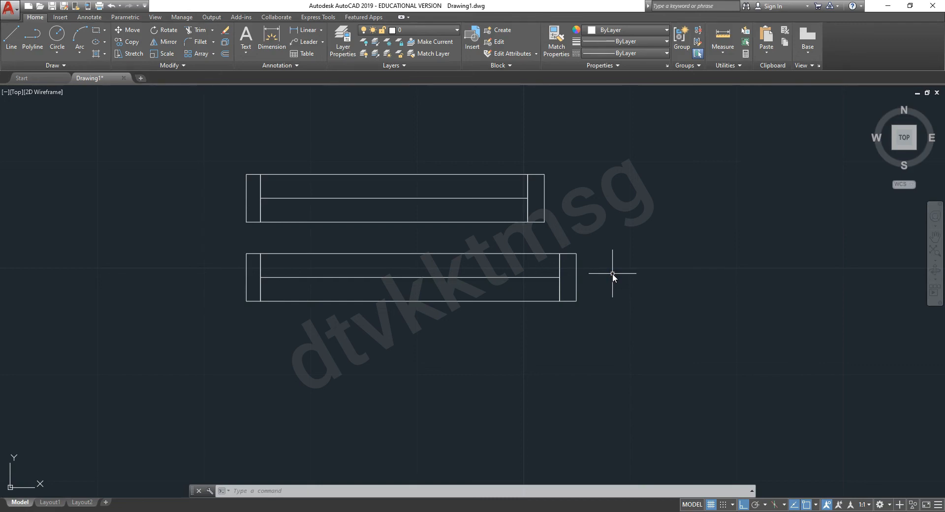
Stretch the lower bar about 16 units further right from its lower-right corner, leaving the left end block out of the crossing selection
text(s)
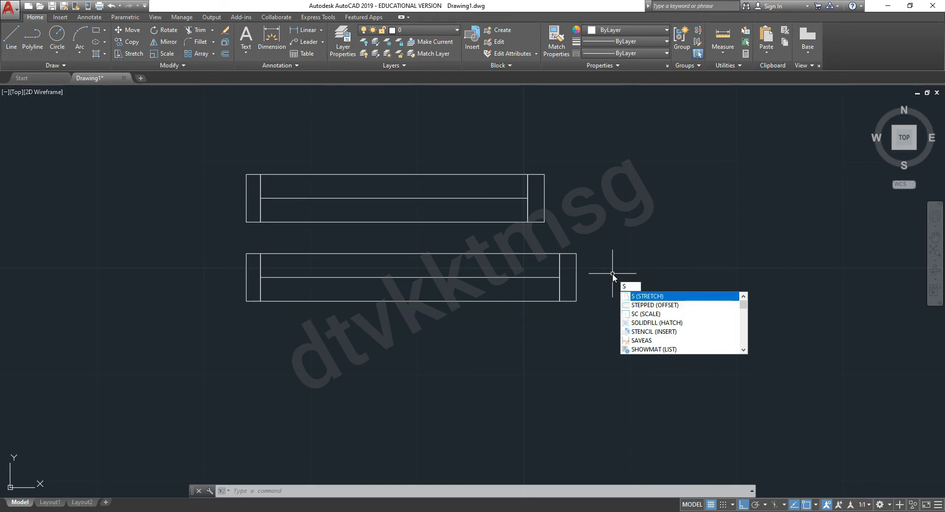
key(Return)
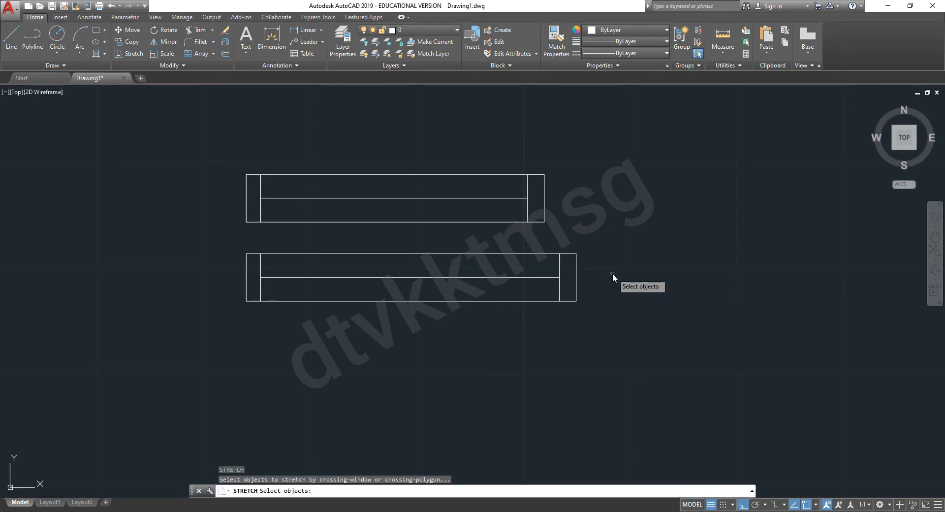
click(615, 330)
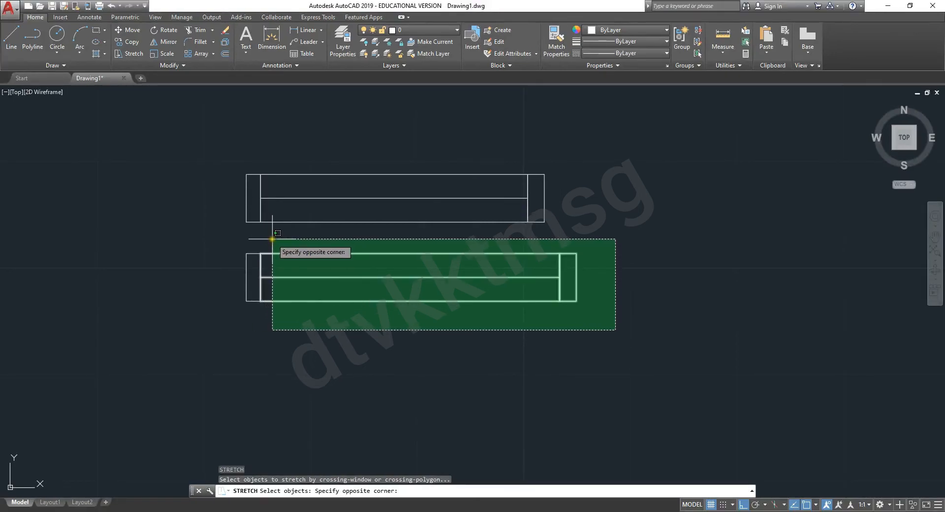
click(272, 239)
key(Return)
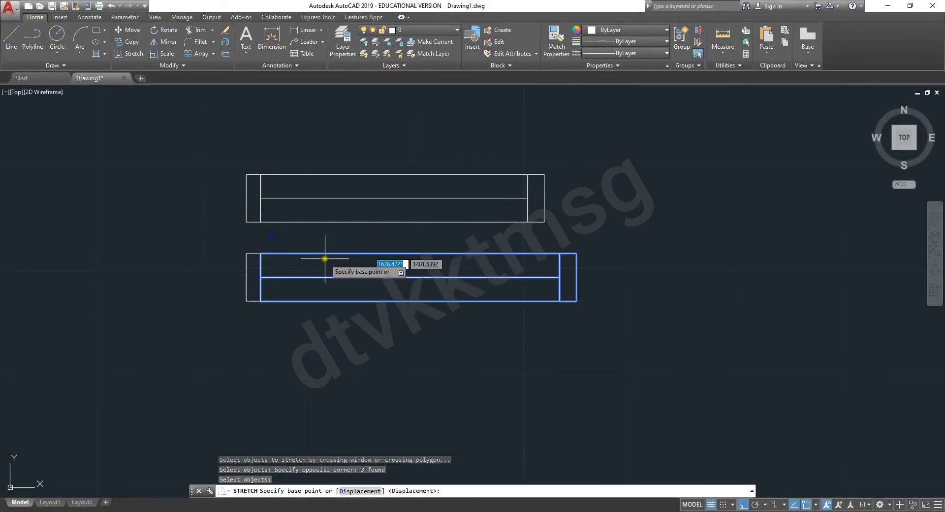
click(577, 300)
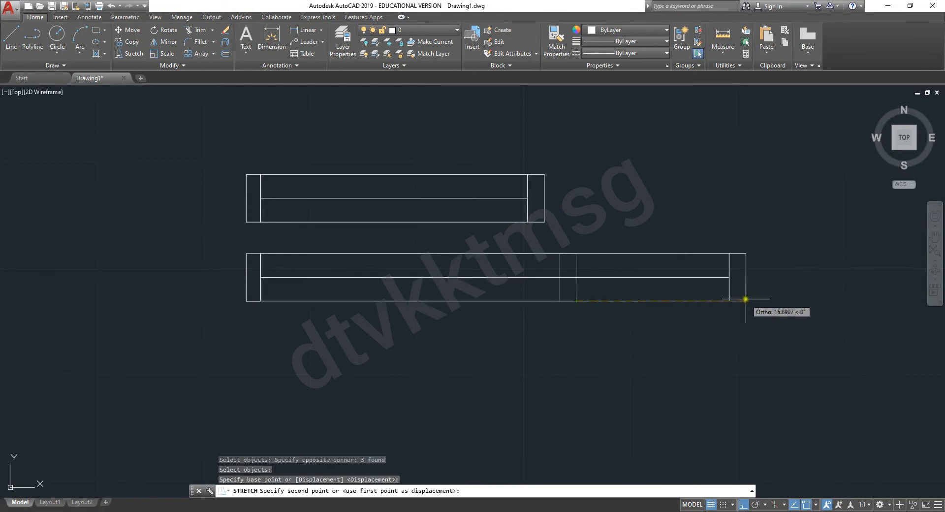
click(743, 297)
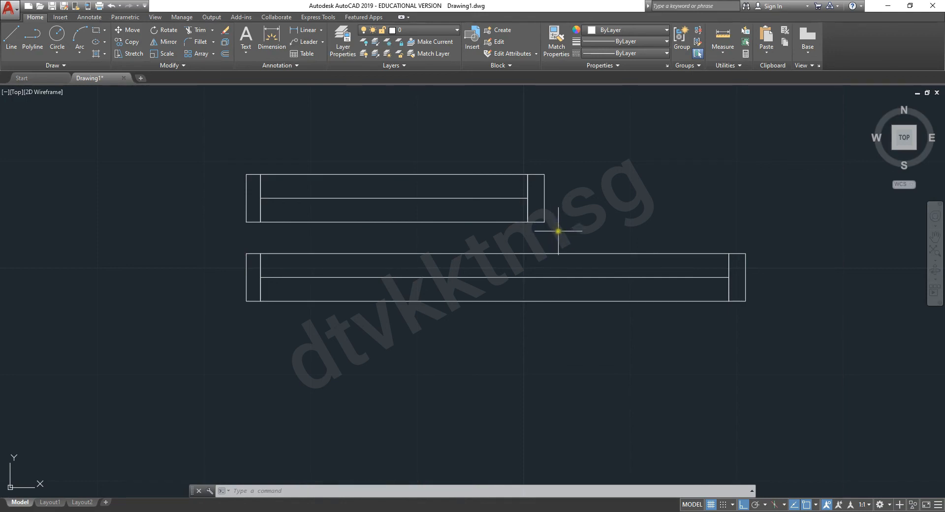
Apply Stretch to the entire upper bar, enclosing it fully, and shift it right from its lower-right corner to roughly the lower bar's right end
text(s)
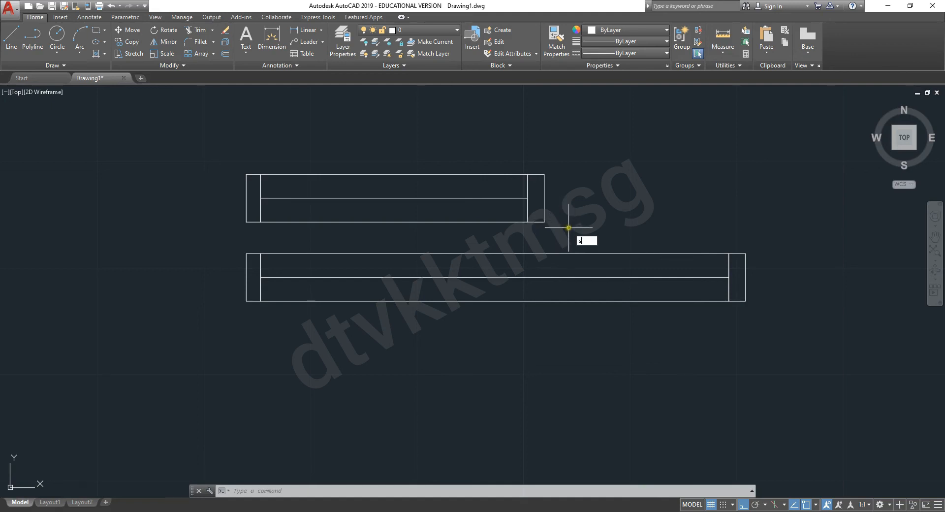
key(Return)
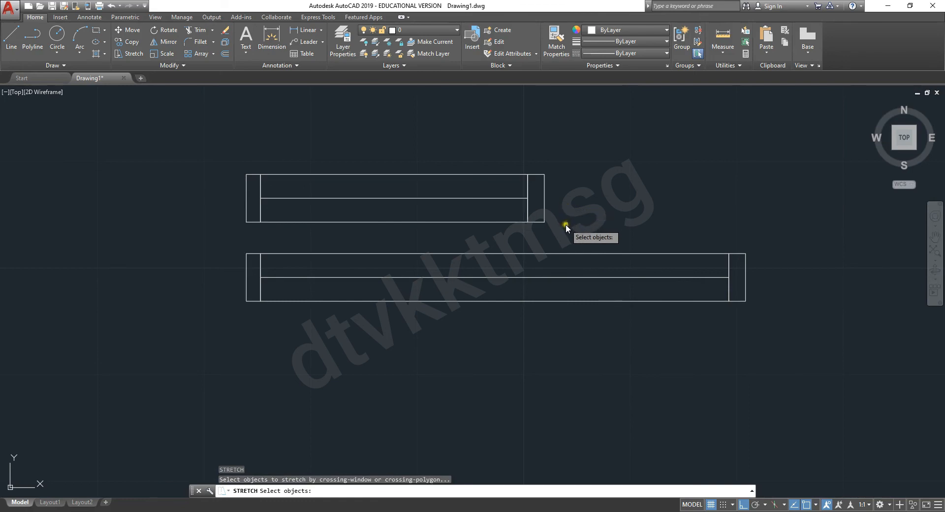
click(569, 230)
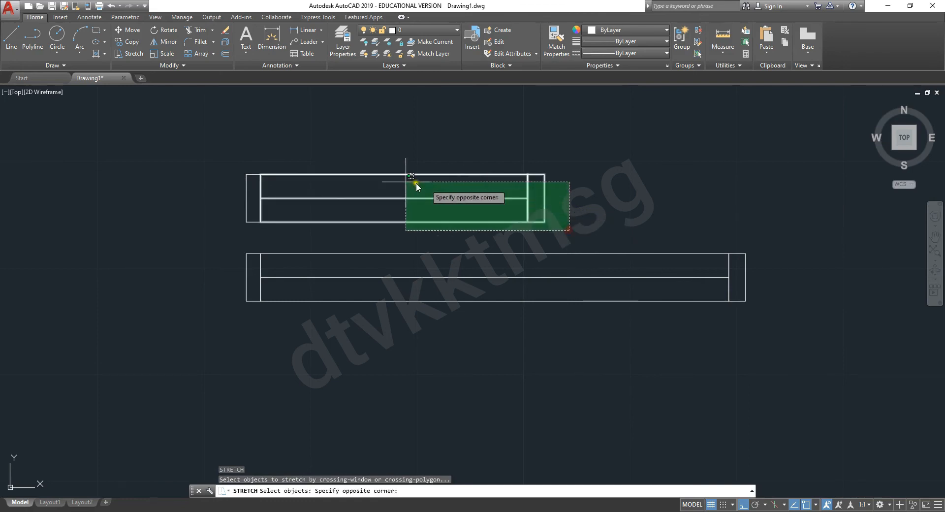
click(228, 152)
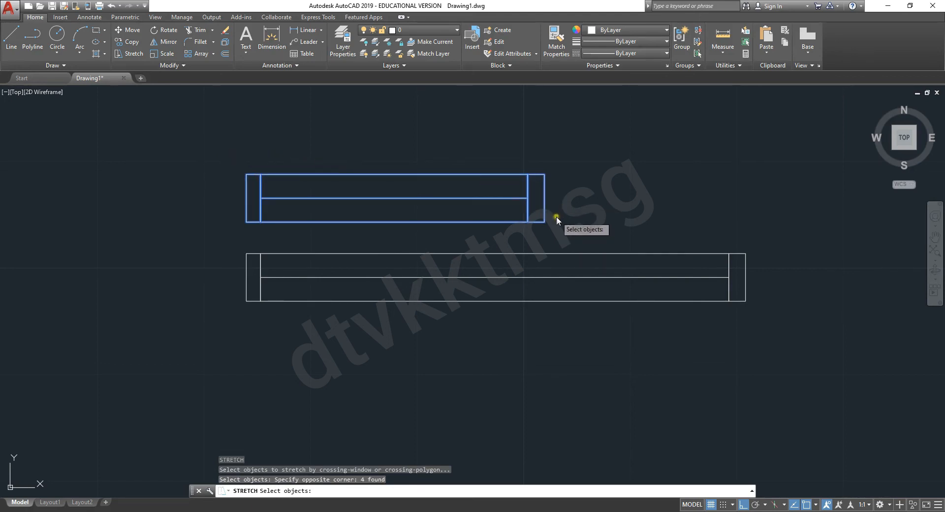
key(Return)
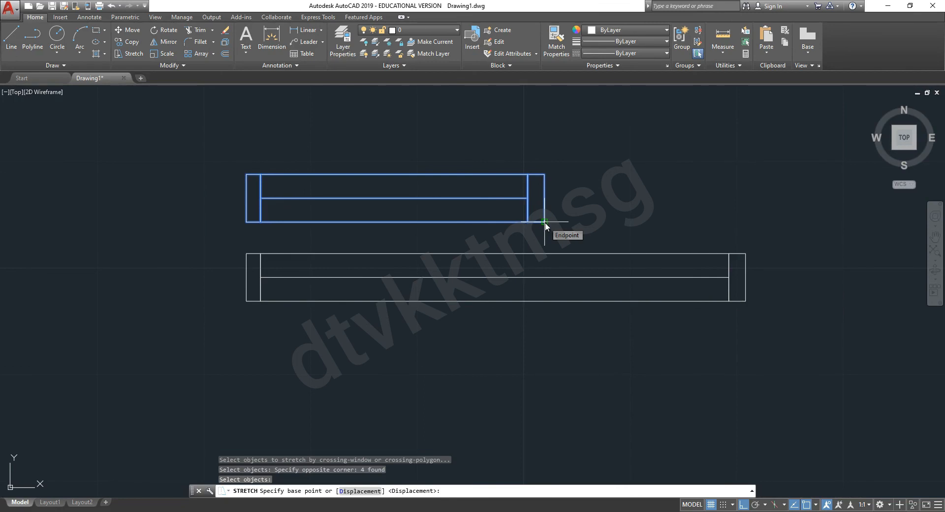
click(544, 222)
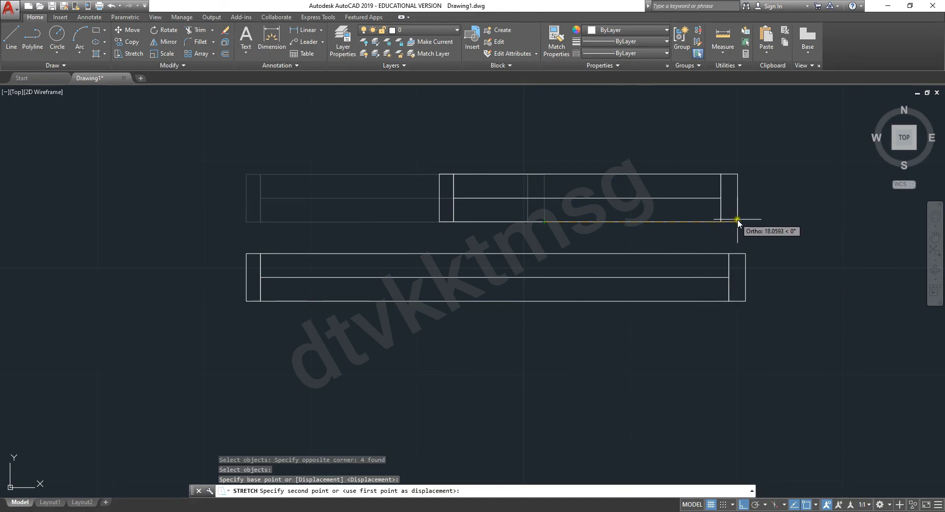
click(744, 220)
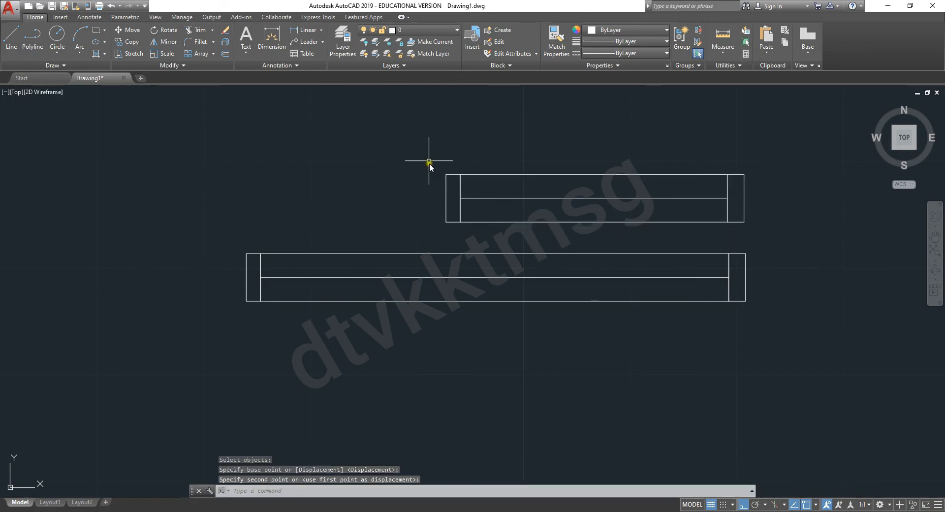
mouse_move(461, 191)
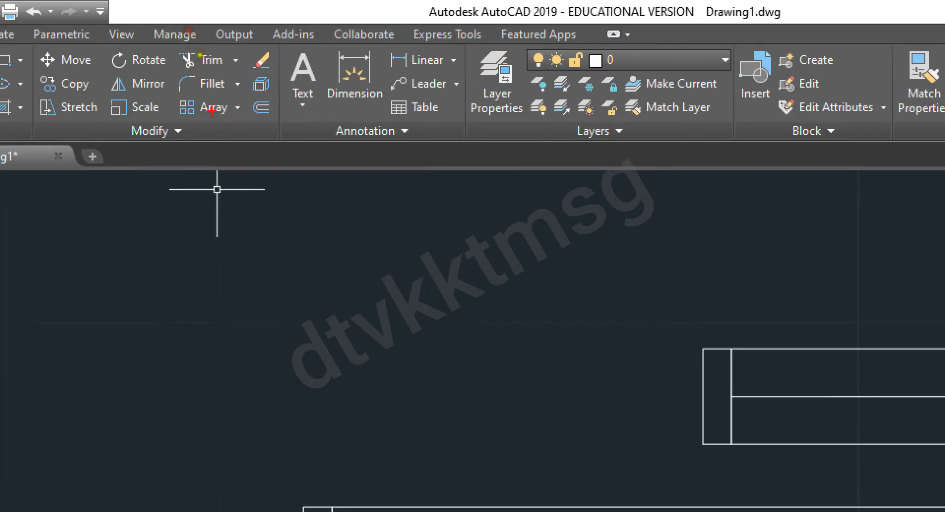
mouse_move(243, 101)
mouse_down()
mouse_move(200, 90)
mouse_move(182, 123)
mouse_move(239, 120)
mouse_move(242, 111)
mouse_move(228, 75)
mouse_move(180, 67)
mouse_move(170, 96)
mouse_move(238, 102)
mouse_move(252, 87)
mouse_move(247, 67)
mouse_move(239, 85)
mouse_move(259, 102)
mouse_move(278, 91)
mouse_move(276, 71)
mouse_up()
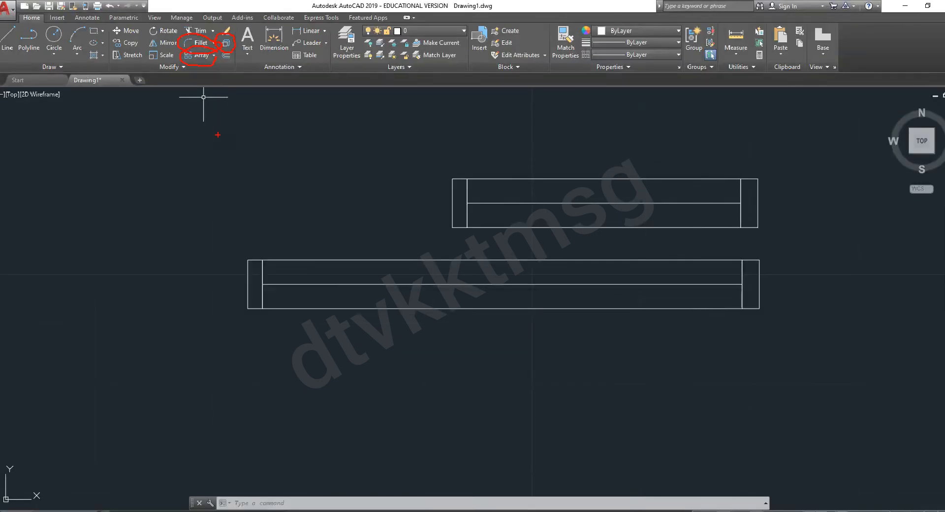
key(Escape)
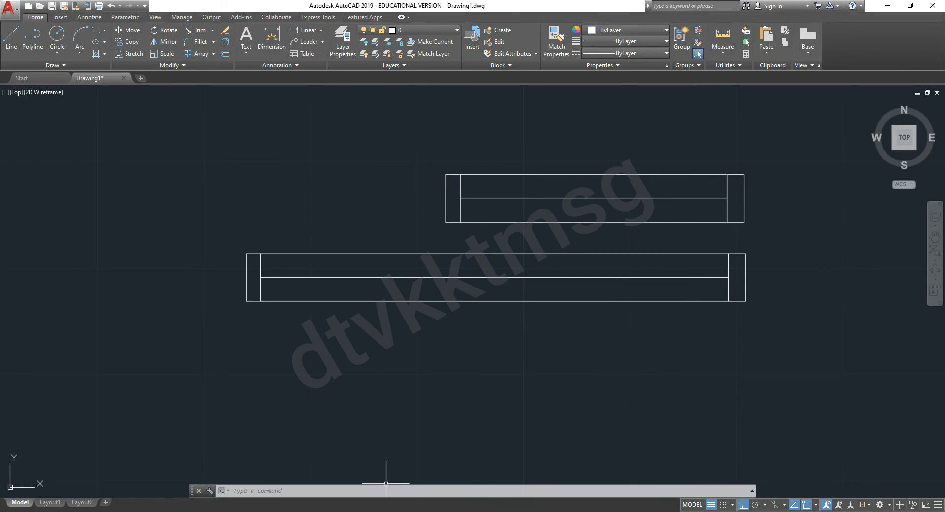
mouse_move(350, 511)
click(344, 472)
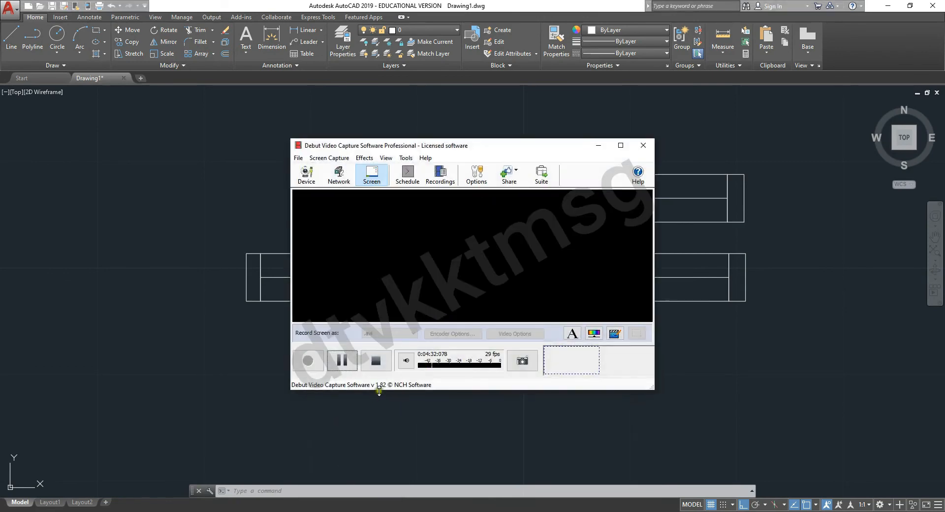